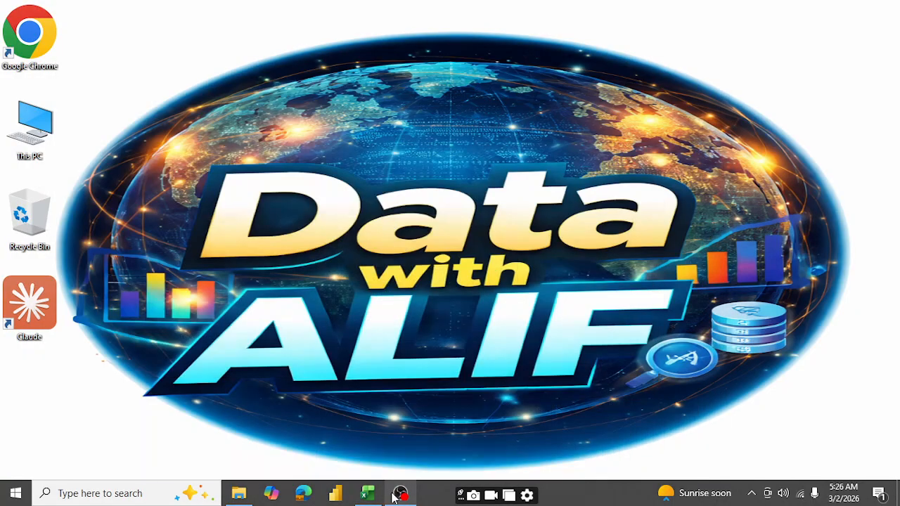
- Switch to the Count functions workbook in Excel and start a formula in cell D3, beside the Count label
left_click(367, 494)
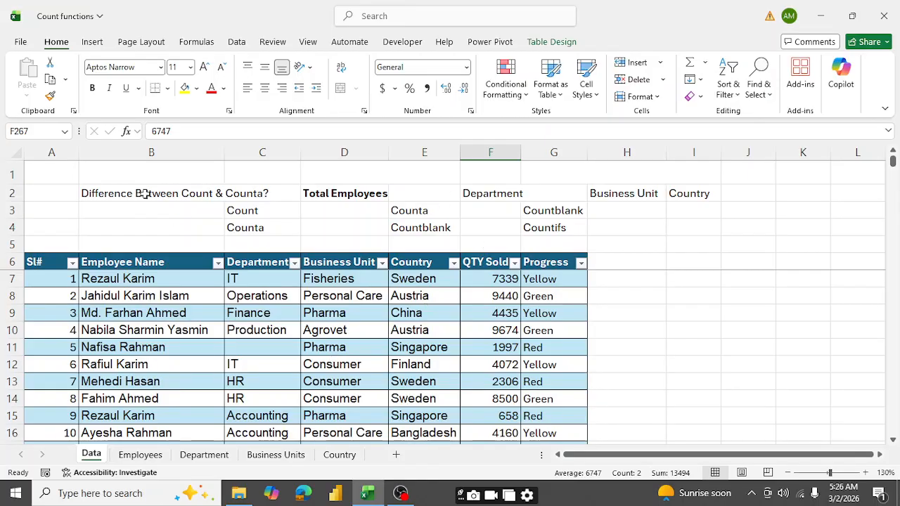
left_click(325, 213)
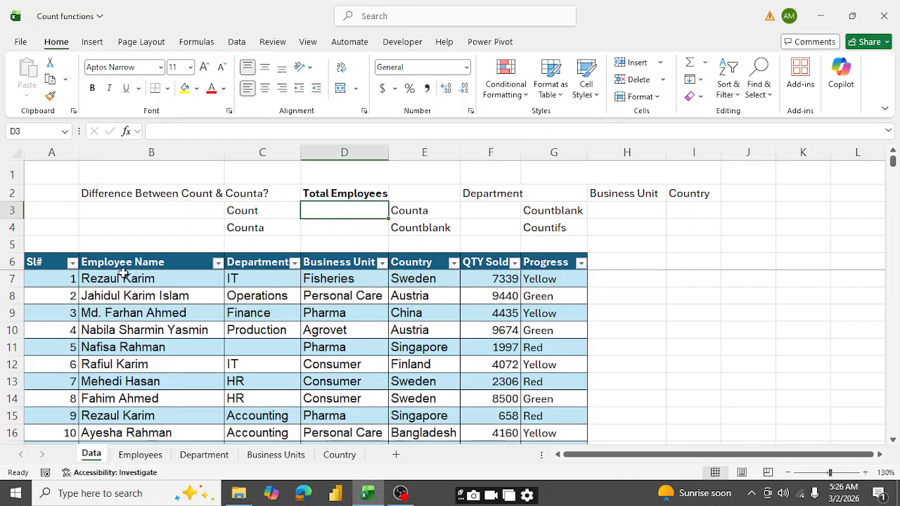
scroll(421, 325, "down", 1)
scroll(421, 325, "down", 20)
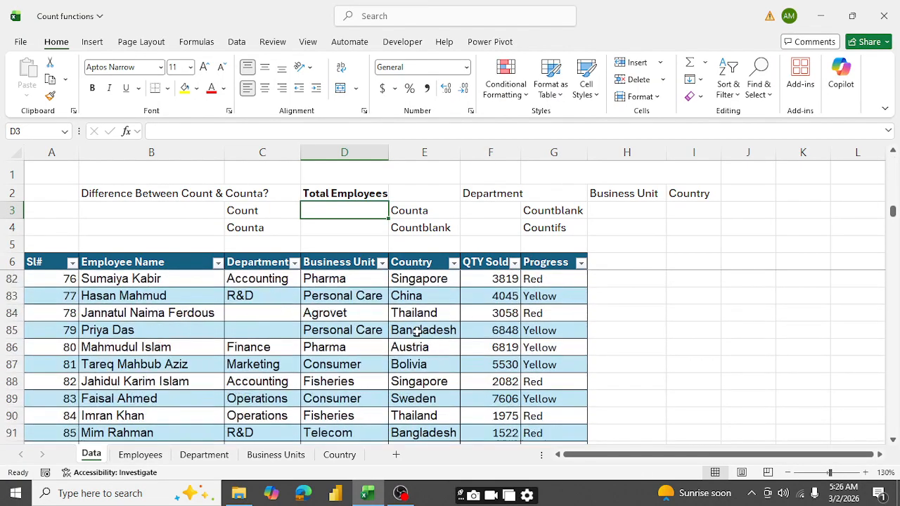
scroll(417, 330, "down", 7)
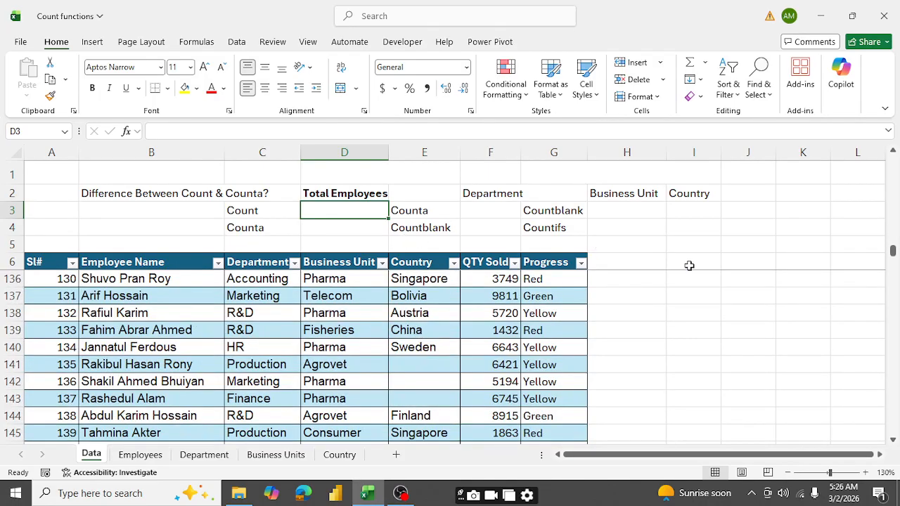
type("=")
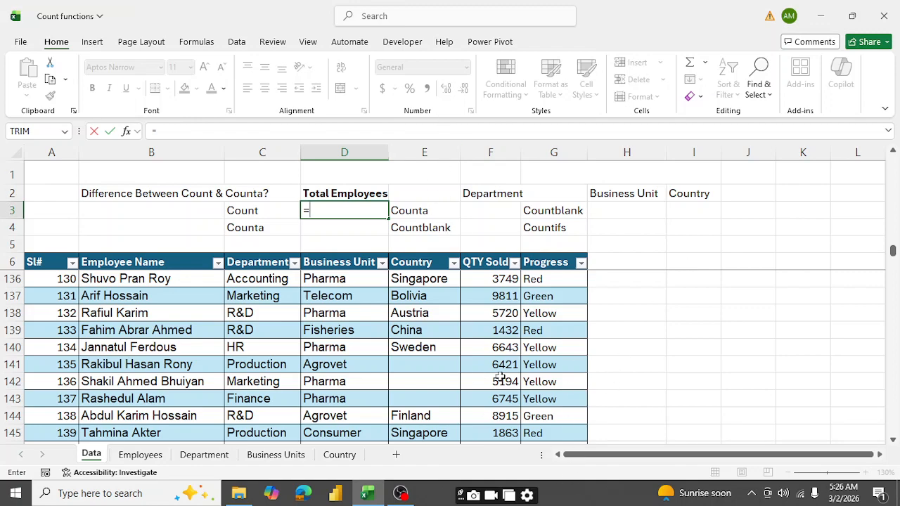
left_click(496, 264)
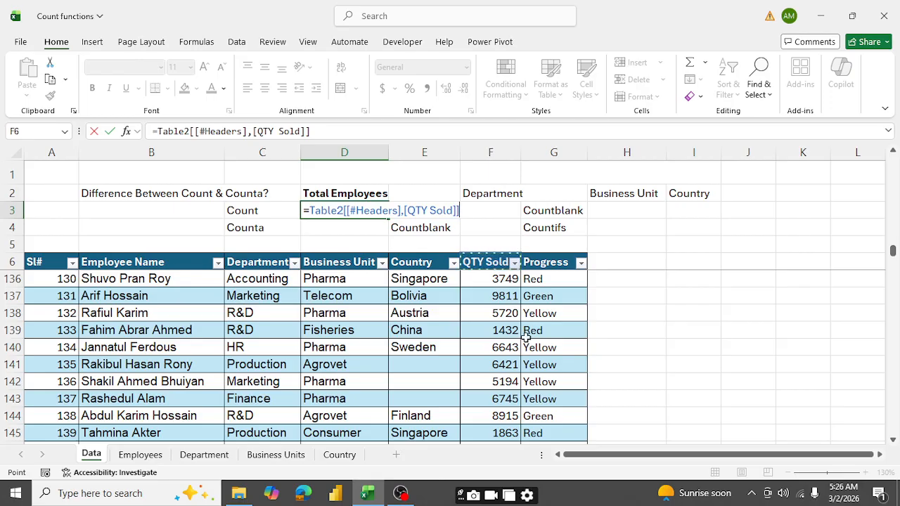
key("BackSpace")
key("BackSpace")
key("BackSpace")
key("BackSpace")
key("BackSpace")
key("BackSpace")
key("BackSpace")
key("BackSpace")
key("BackSpace")
key("BackSpace")
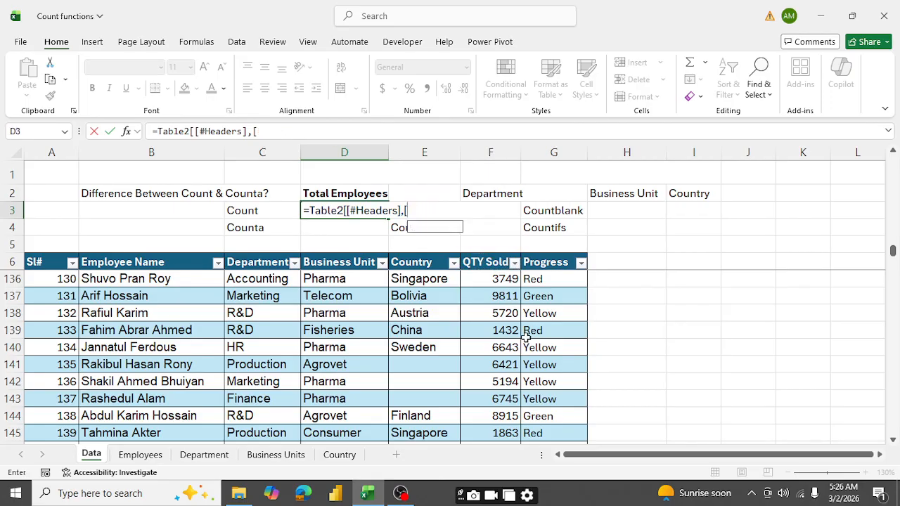
key("BackSpace")
key("BackSpace")
key("BackSpace")
key("BackSpace")
key("BackSpace")
key("BackSpace")
key("BackSpace")
key("BackSpace")
key("BackSpace")
key("BackSpace")
key("BackSpace")
key("BackSpace")
key("BackSpace")
key("BackSpace")
key("BackSpace")
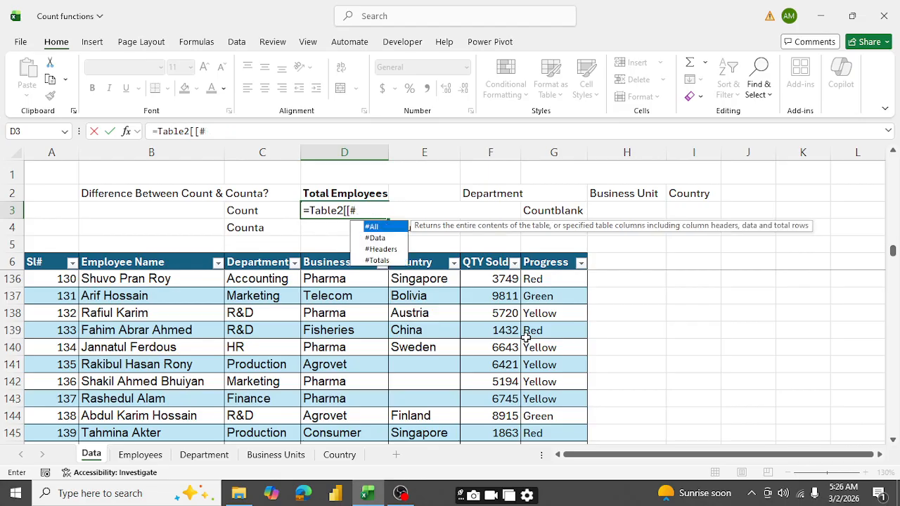
key("BackSpace")
key("BackSpace")
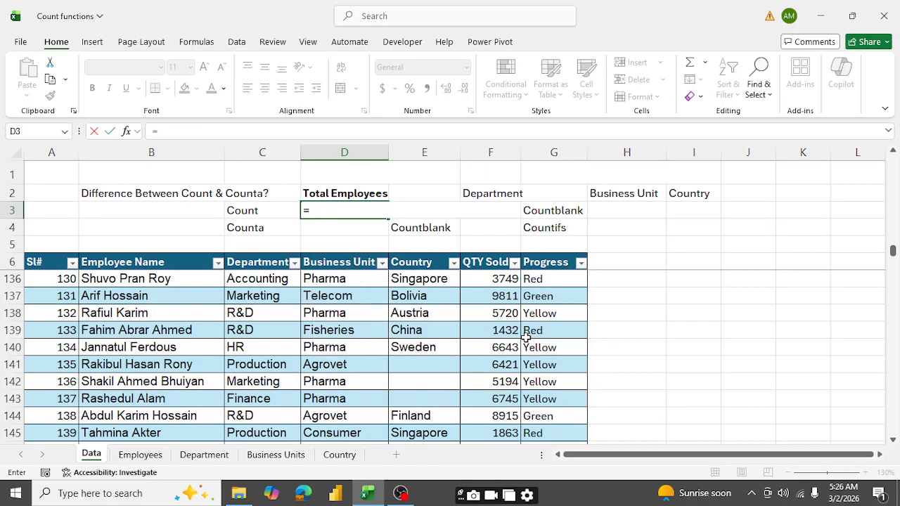
- Complete the formula in D3 as =COUNT(Table2[QTY Sold]), counting the whole QTY Sold column
type("coun")
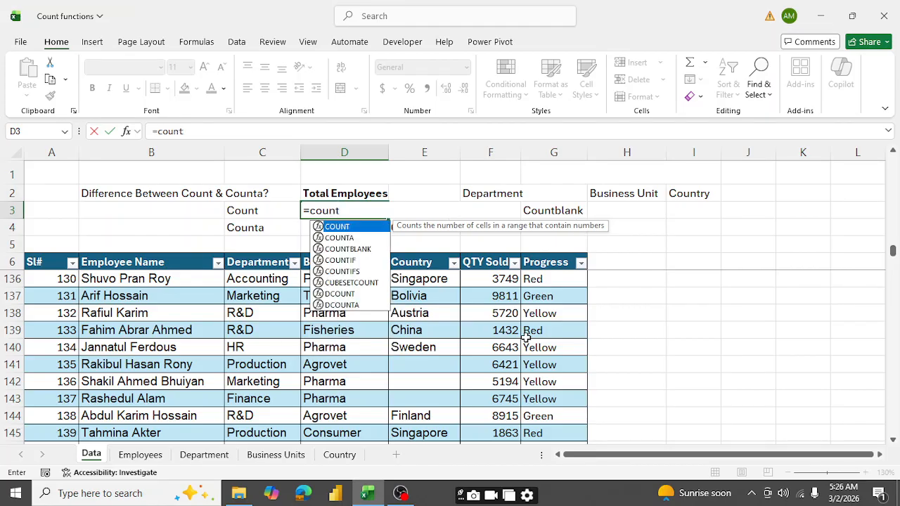
type("t")
key("Tab")
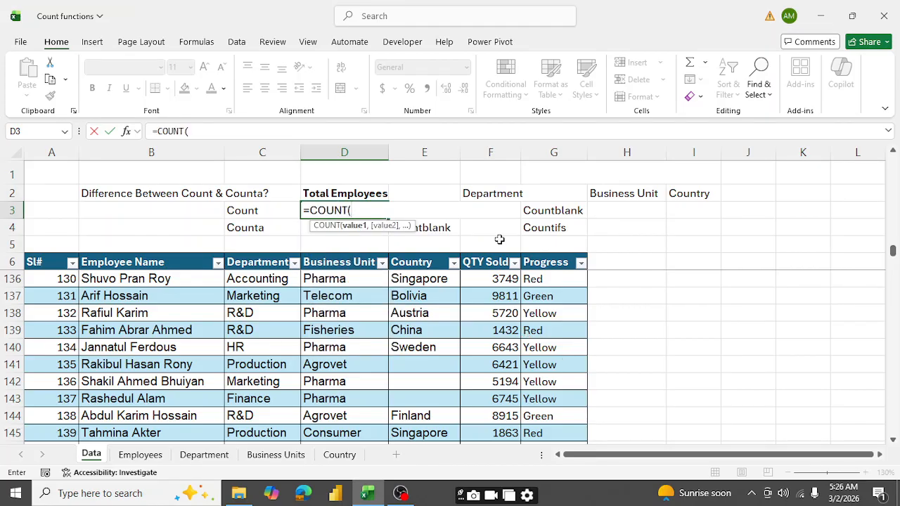
left_click(494, 263)
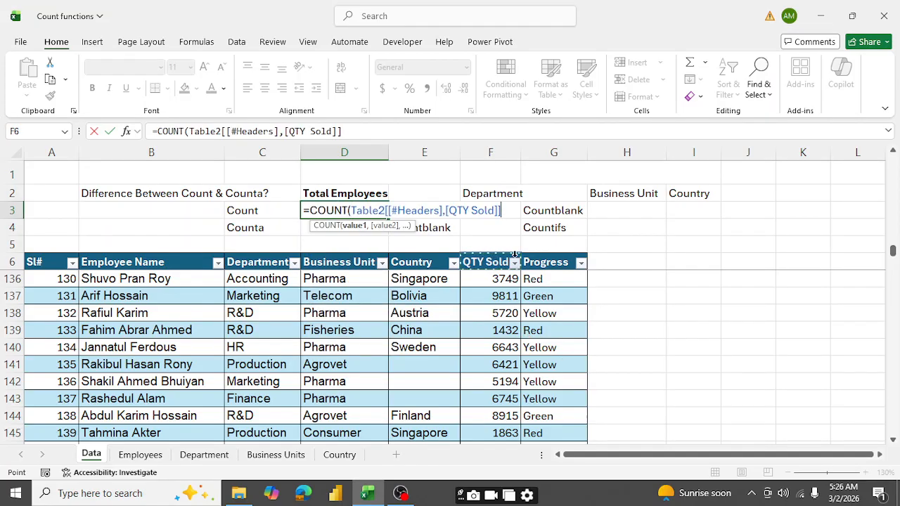
left_click(502, 249)
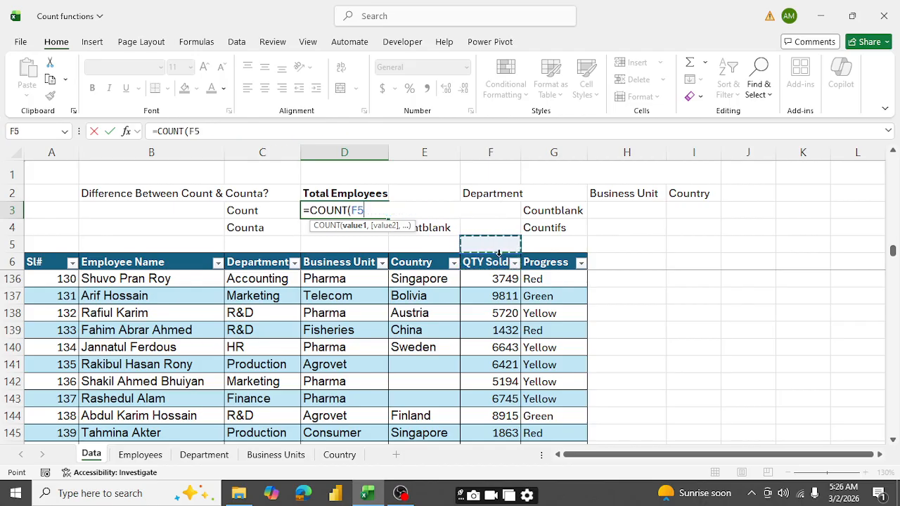
left_click(500, 253)
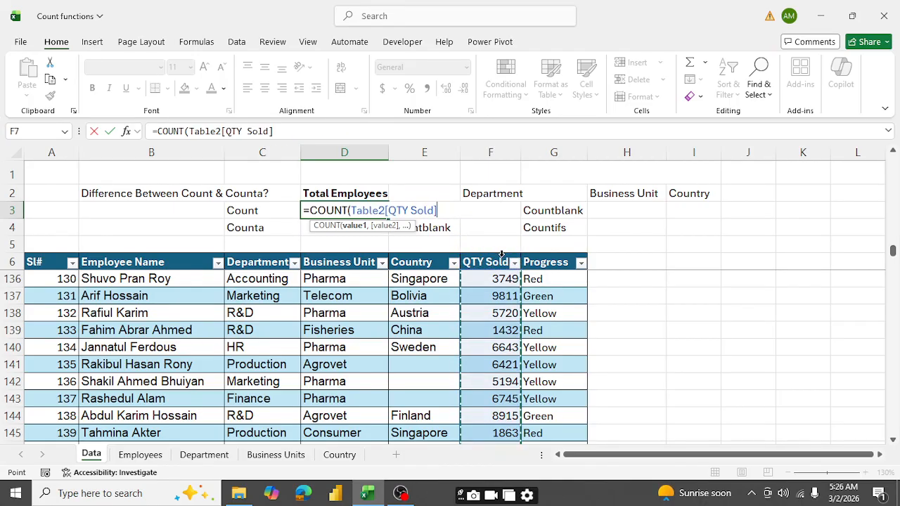
type(")")
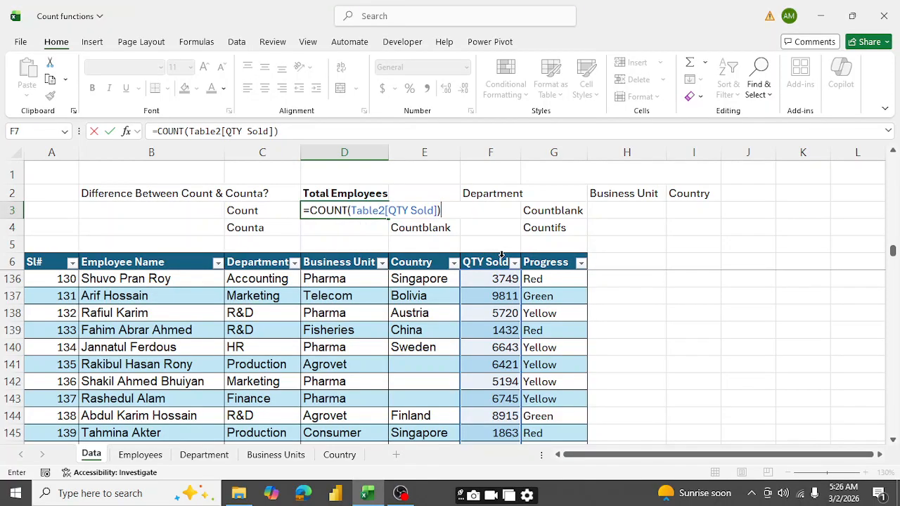
key("Return")
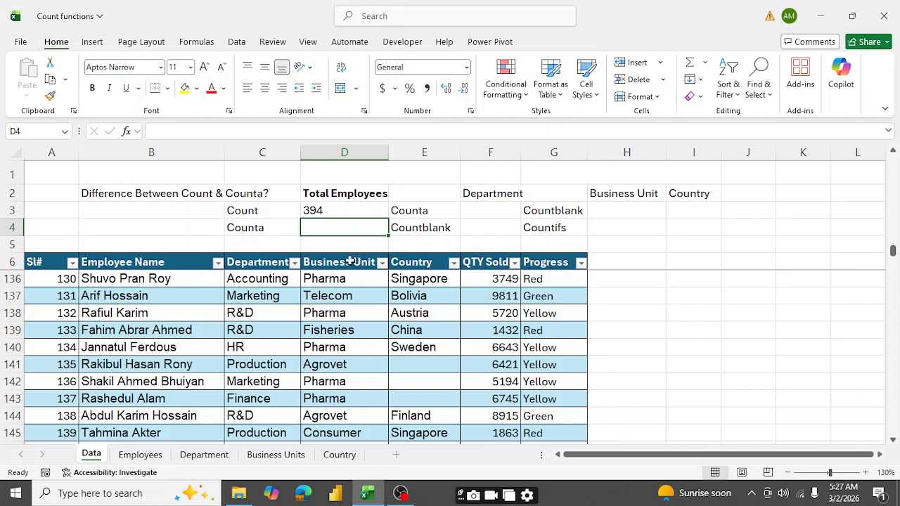
- Enter =COUNT(Table2[Employee Name]) in cell D4, beside the Counta label, to try COUNT on the text column
left_click(125, 261)
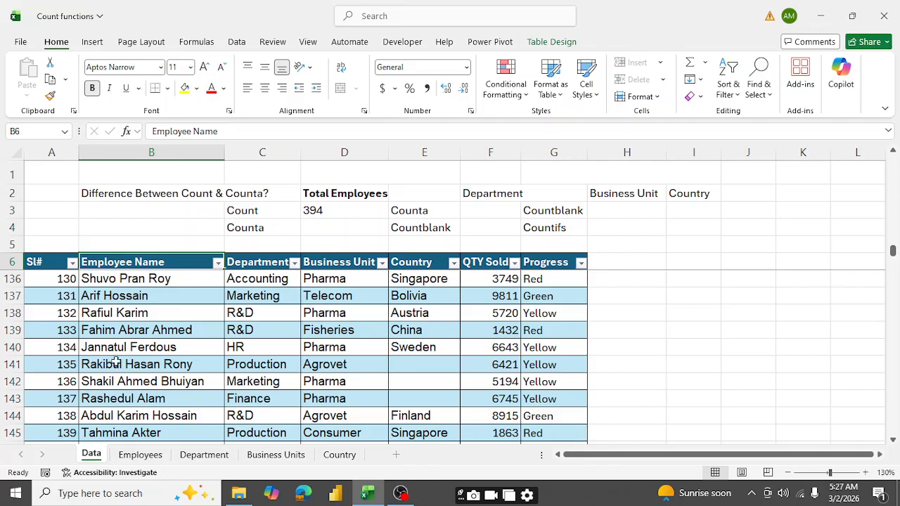
left_click(307, 226)
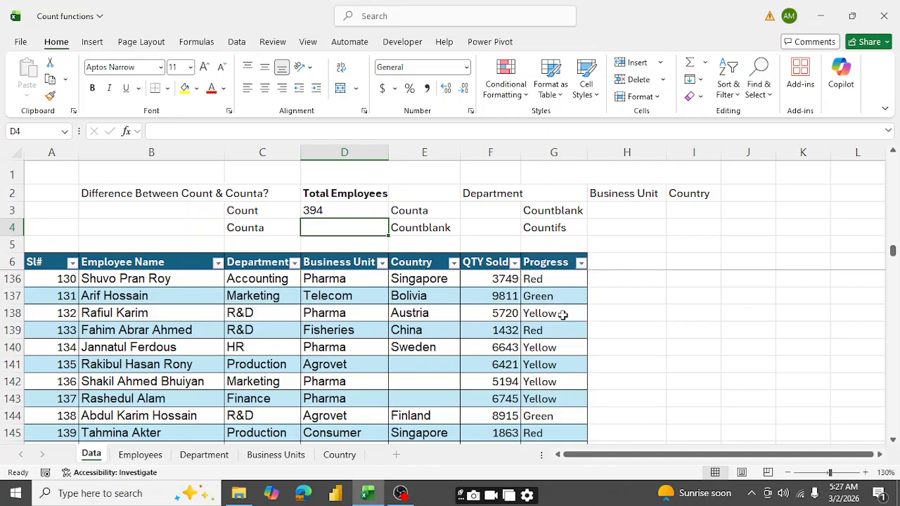
type("=cou")
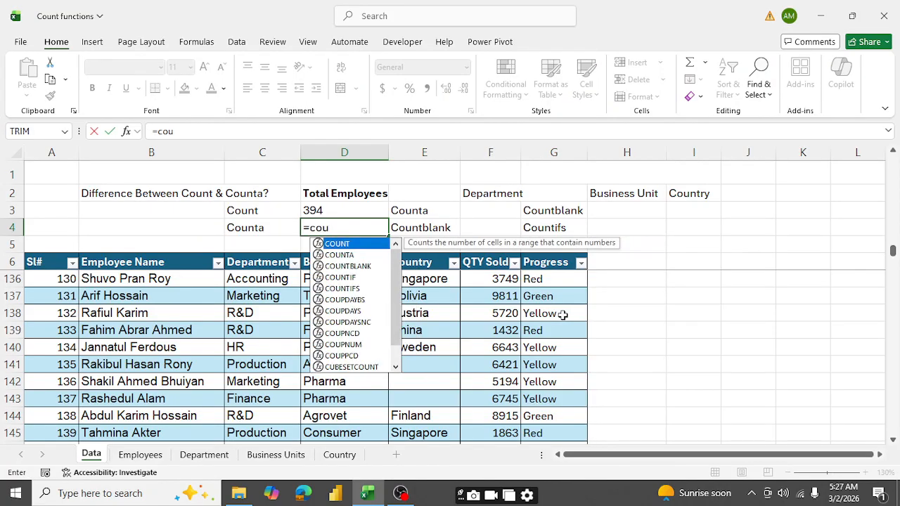
type("n")
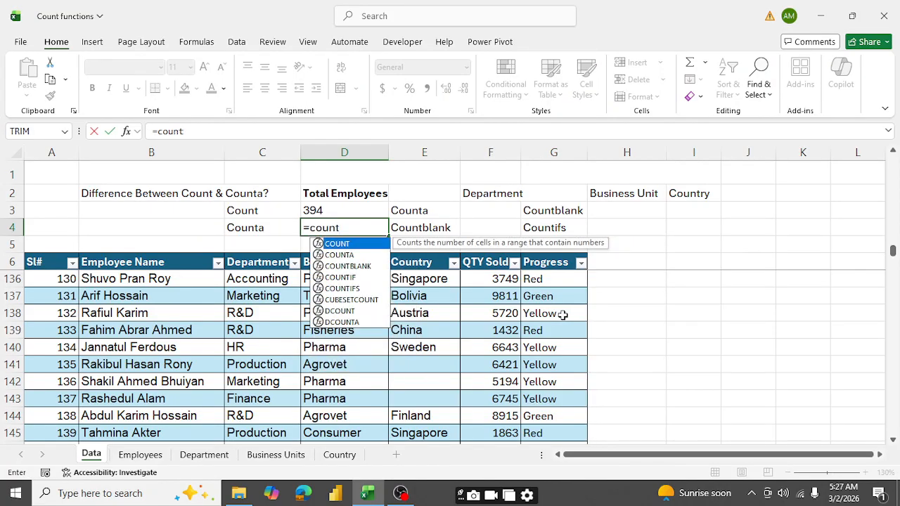
type("t")
key("Tab")
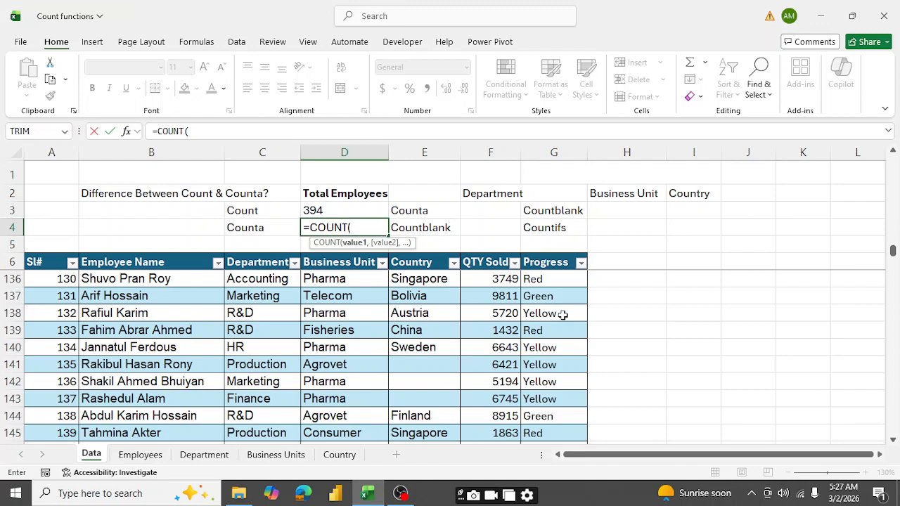
left_click(143, 261)
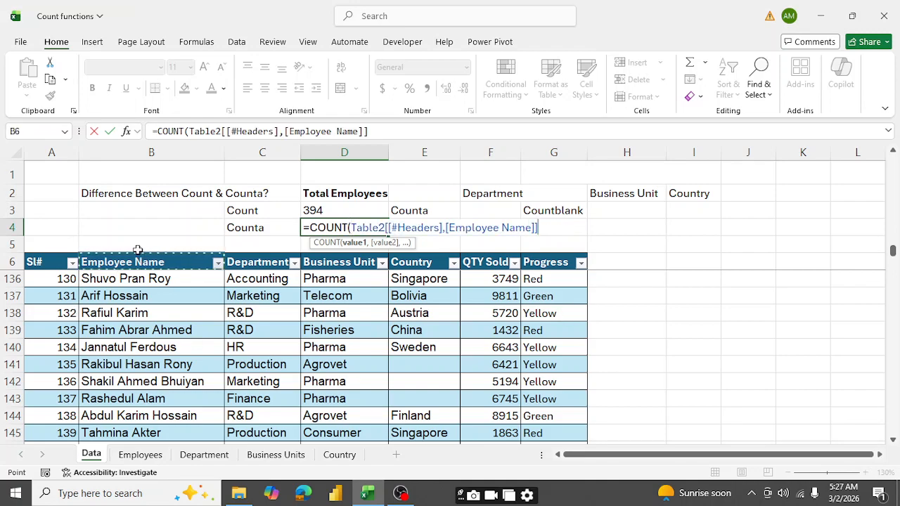
left_click(141, 254)
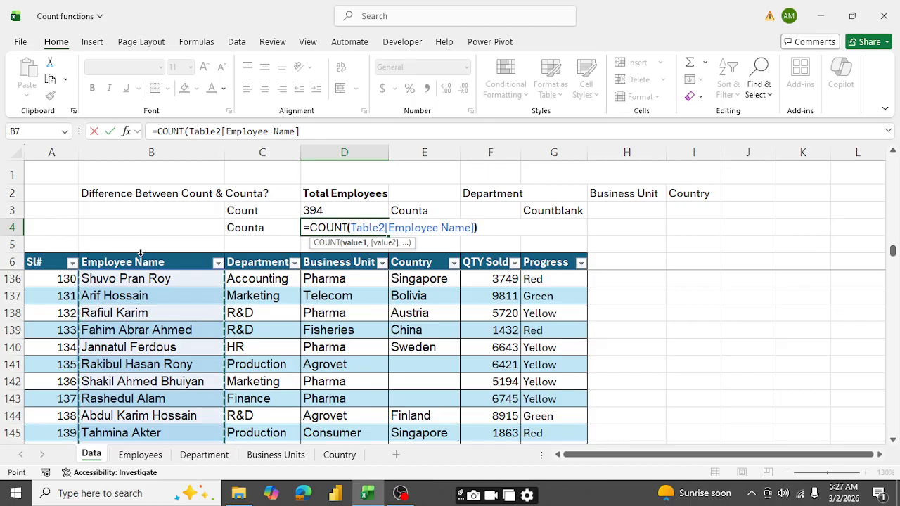
key("Return")
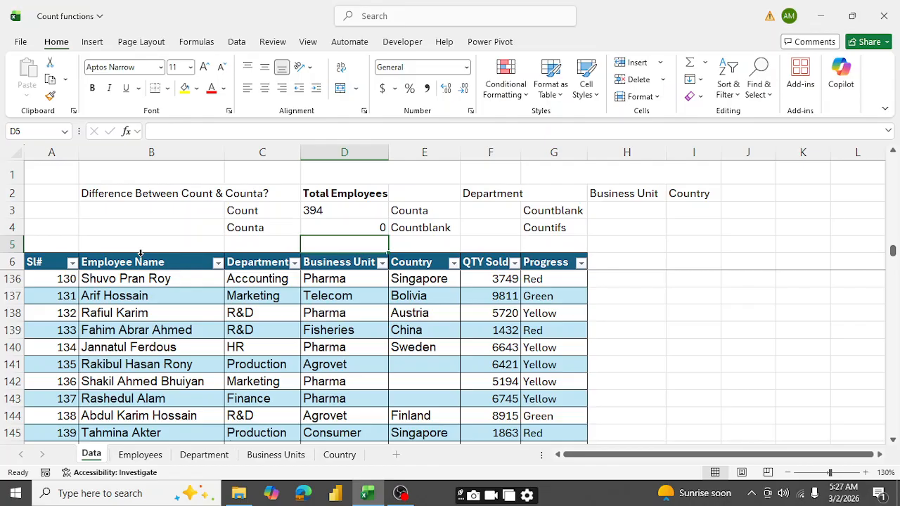
- Change the function in D4 from COUNT to COUNTA, keeping the Employee Name column as its argument
key("Up")
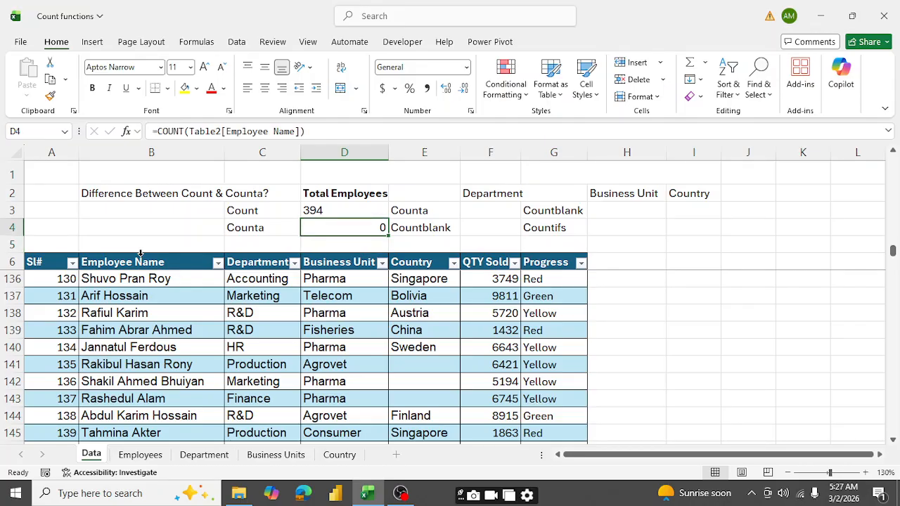
left_click(181, 132)
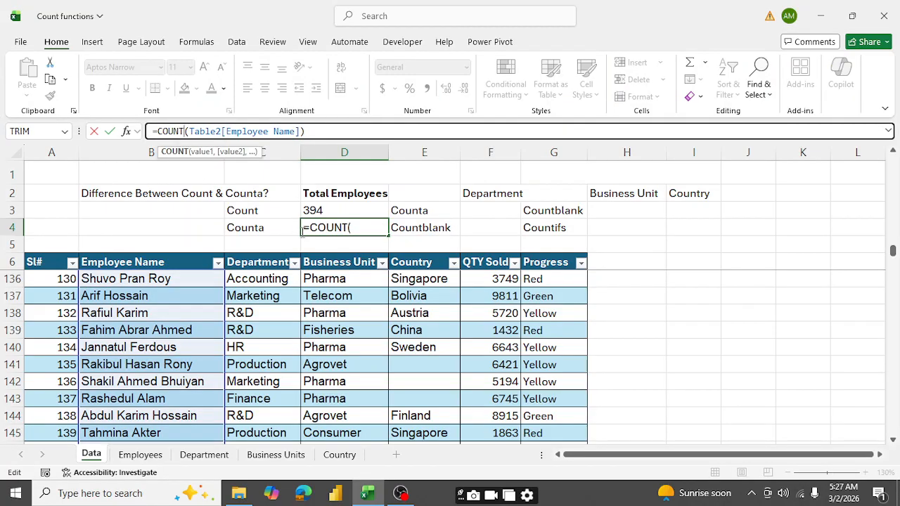
type("A")
key("Return")
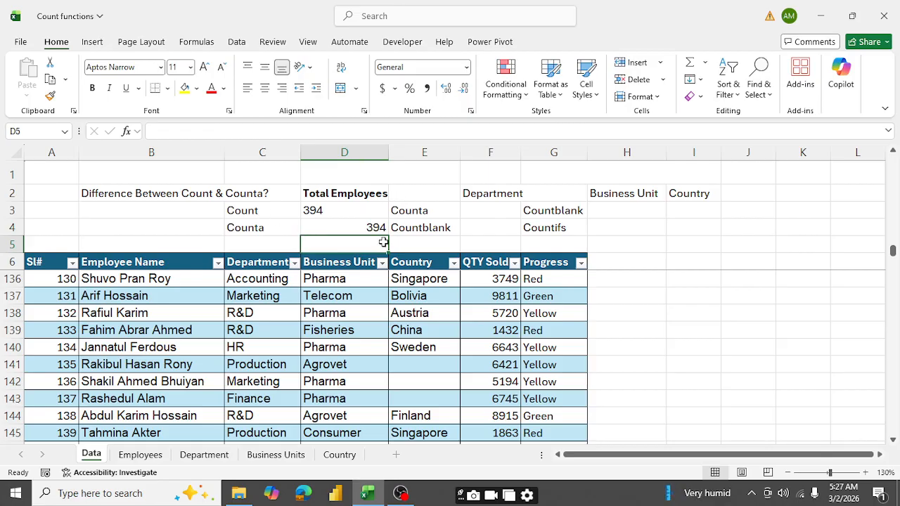
- Enter =COUNTA(Table2[Department]) in cell F3 to count the filled cells of the Department column
left_click(485, 211)
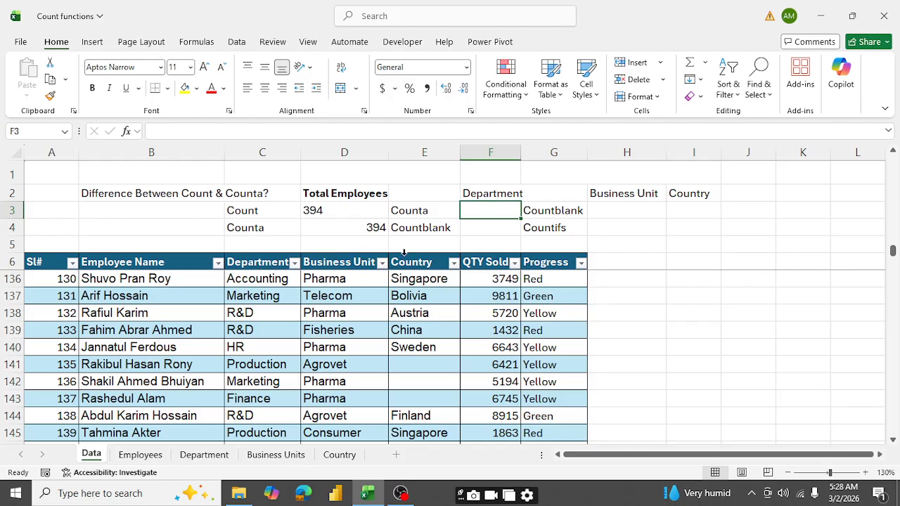
type("+")
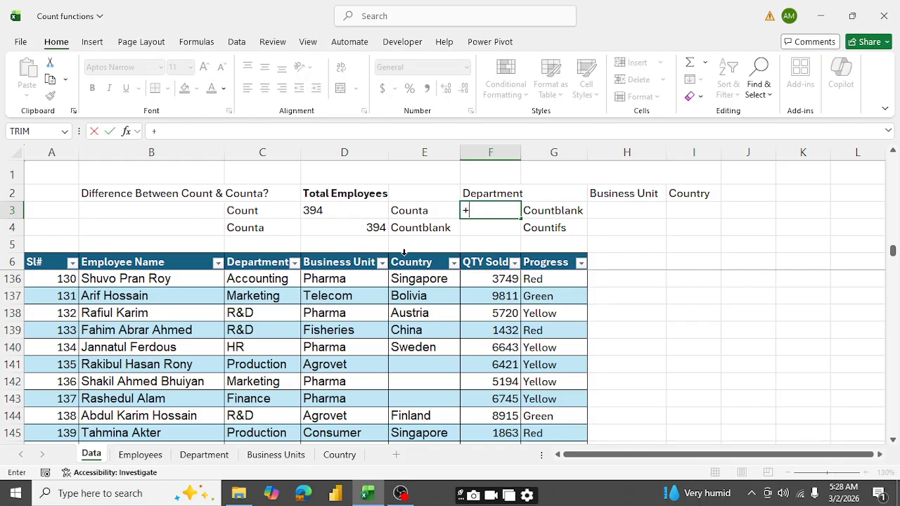
type("cou")
key("BackSpace")
key("BackSpace")
key("BackSpace")
key("BackSpace")
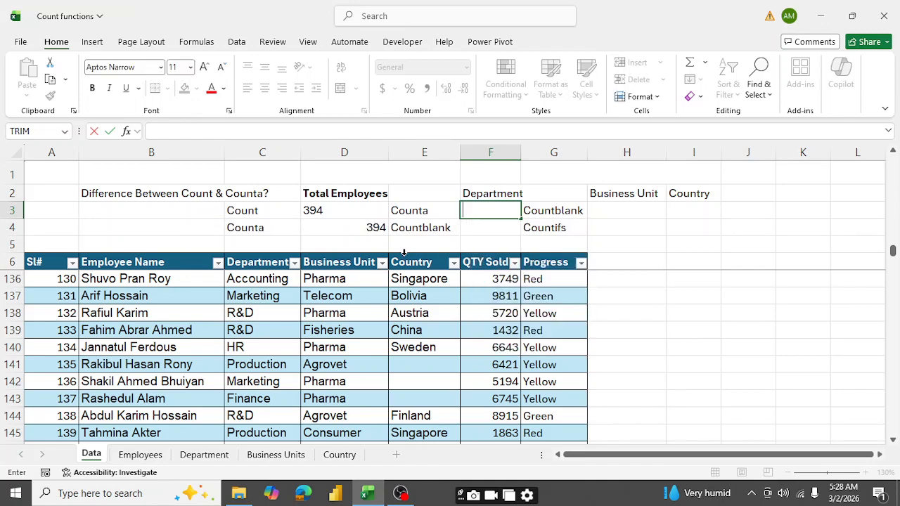
type("=Cou")
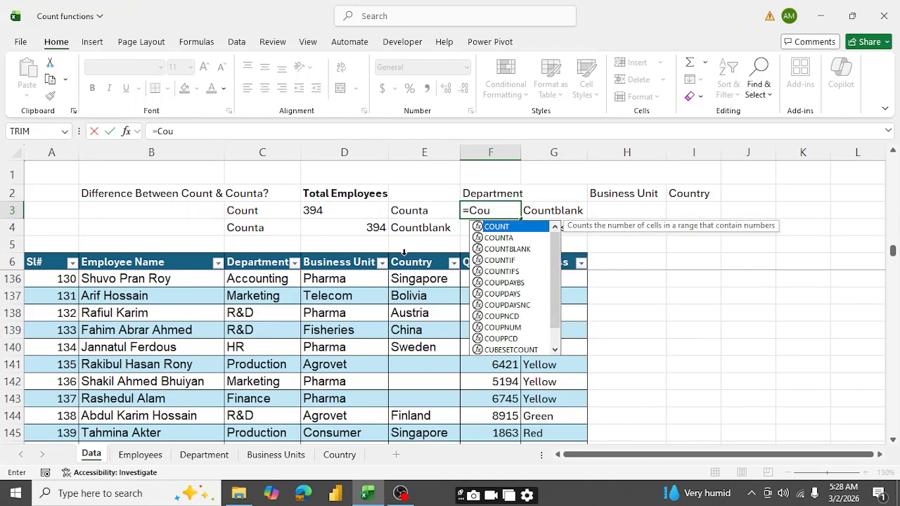
key("Down")
key("Tab")
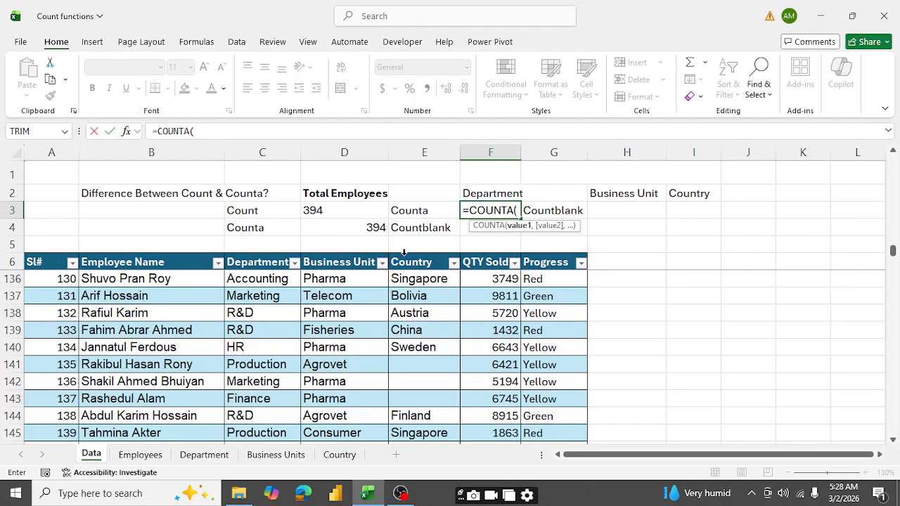
left_click(260, 253)
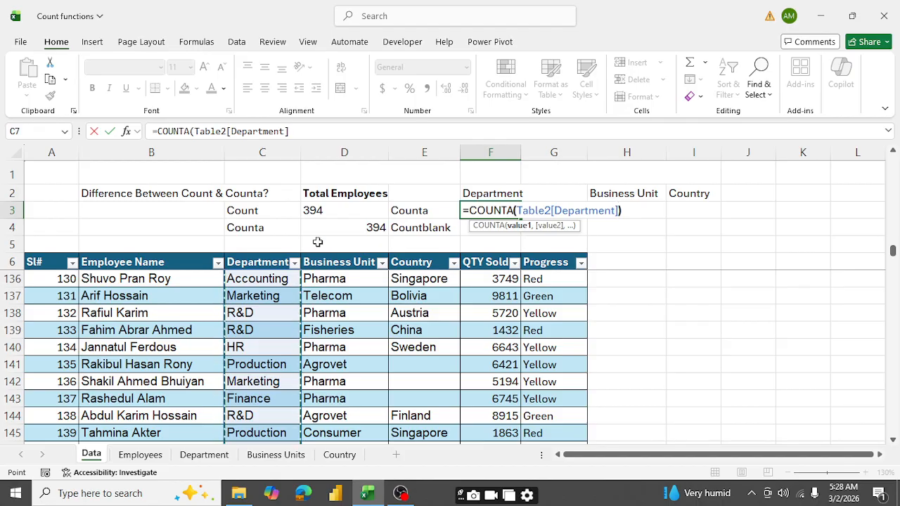
key("Return")
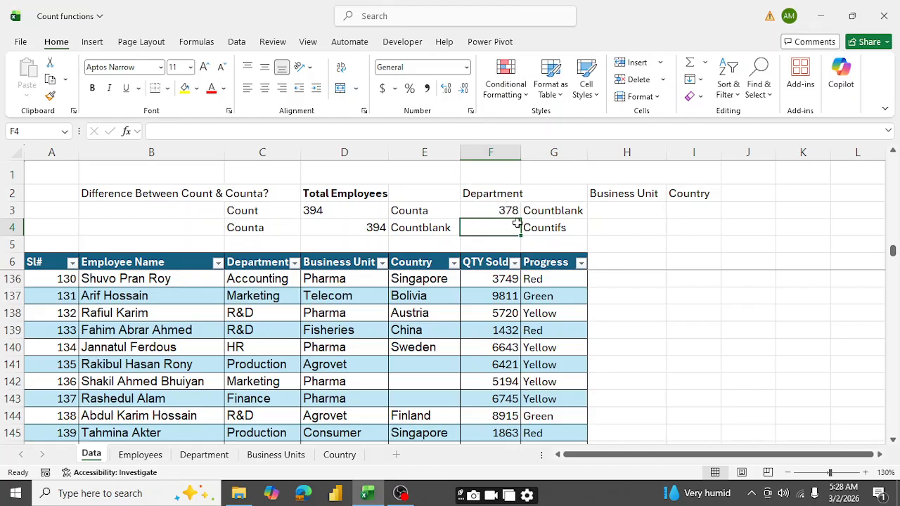
- Enter =COUNTBLANK(Table2[Department]) in cell F4 to count the empty cells of the Department column
type("=")
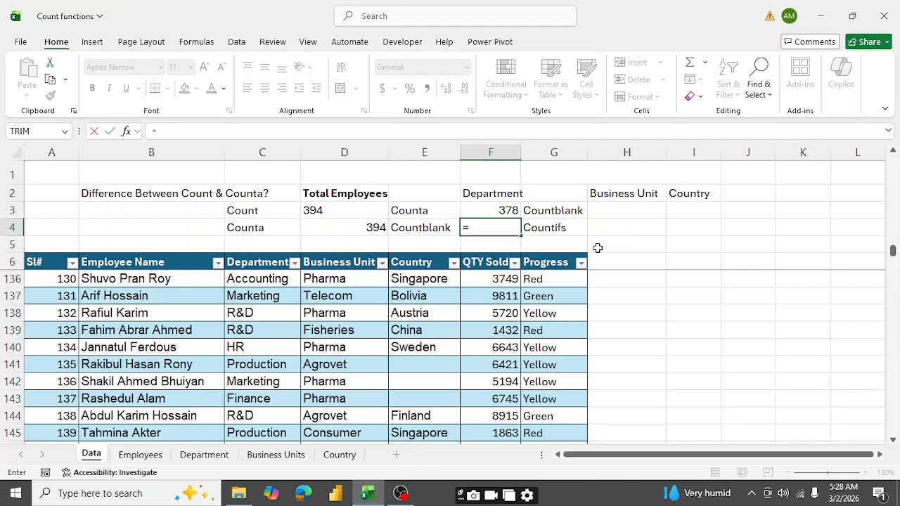
type("countb")
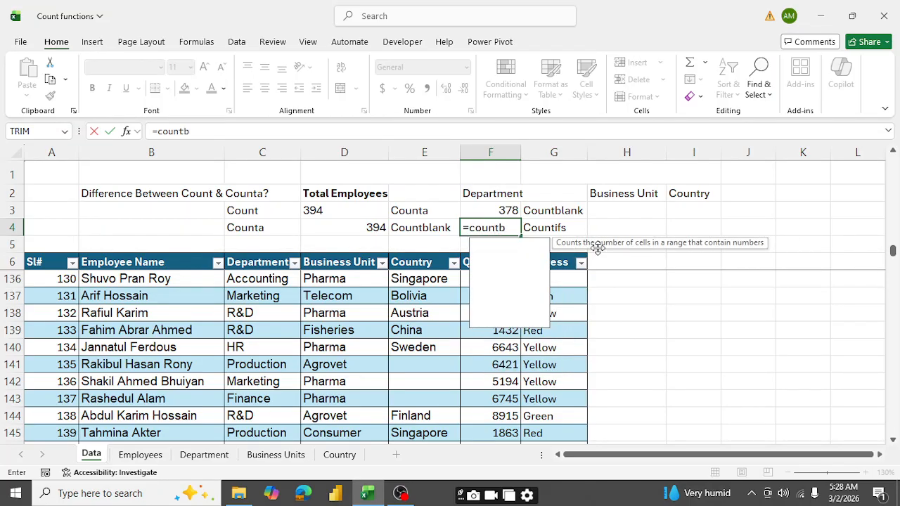
key("Tab")
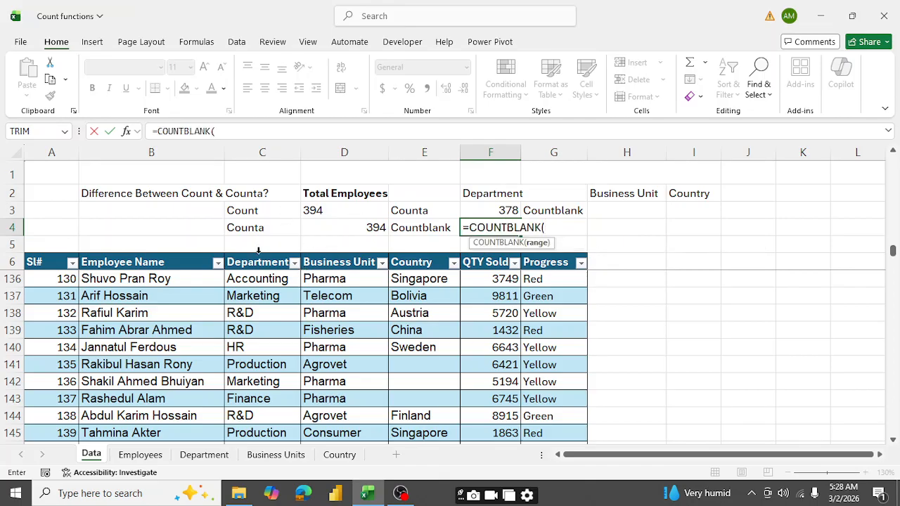
left_click(258, 250)
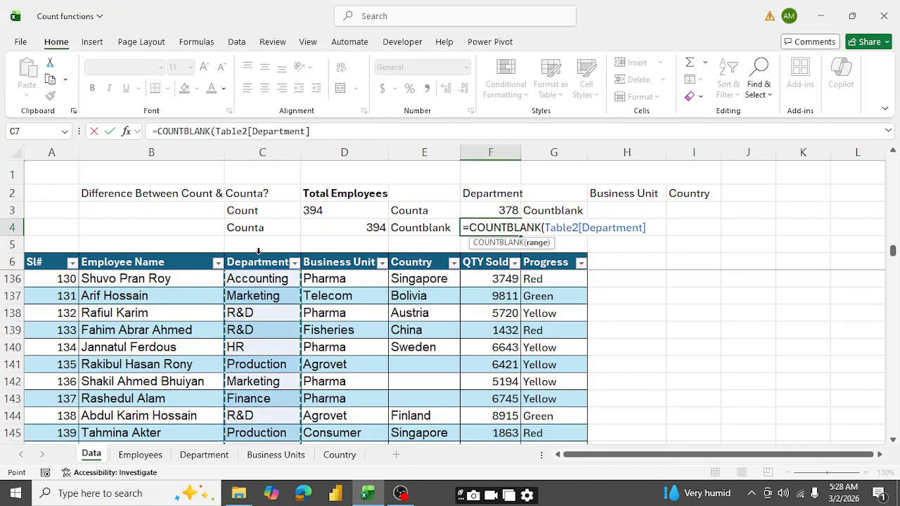
type(")")
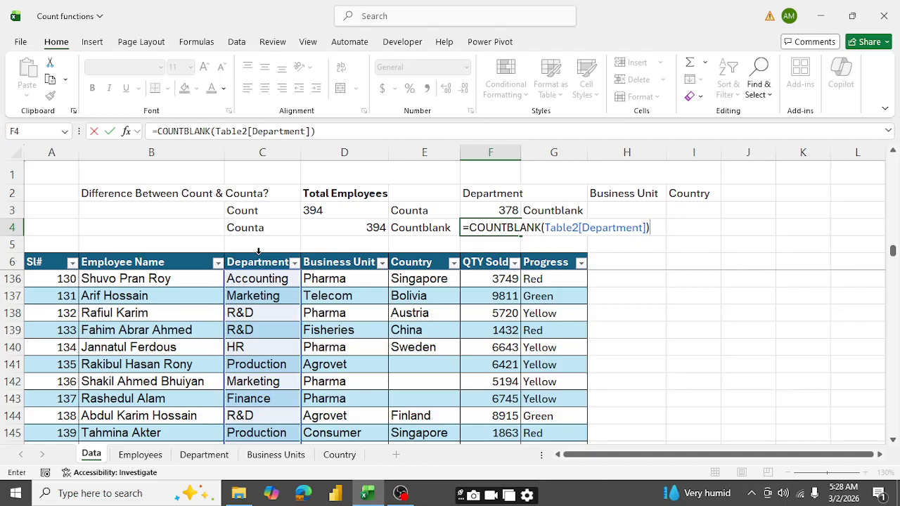
key("Return")
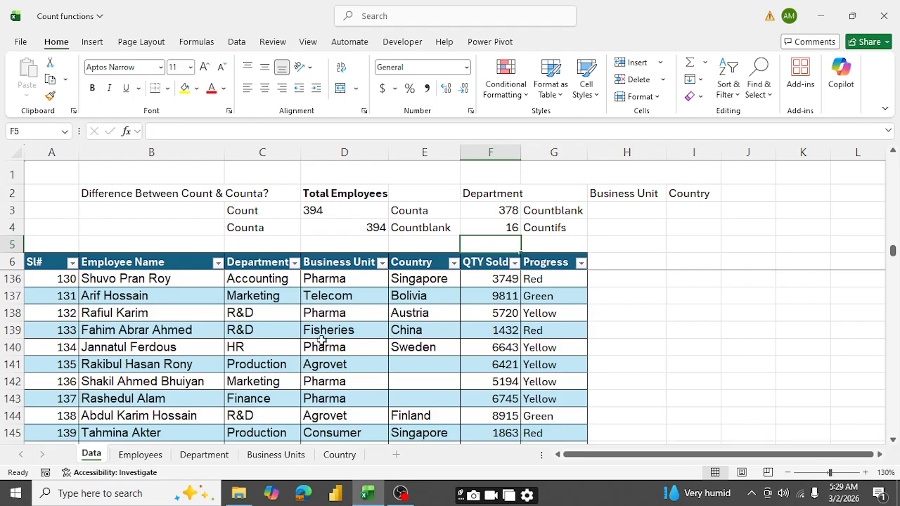
- Examine the Department column further down the employee table for blank cells
scroll(258, 294, "down", 4)
scroll(260, 299, "down", 7)
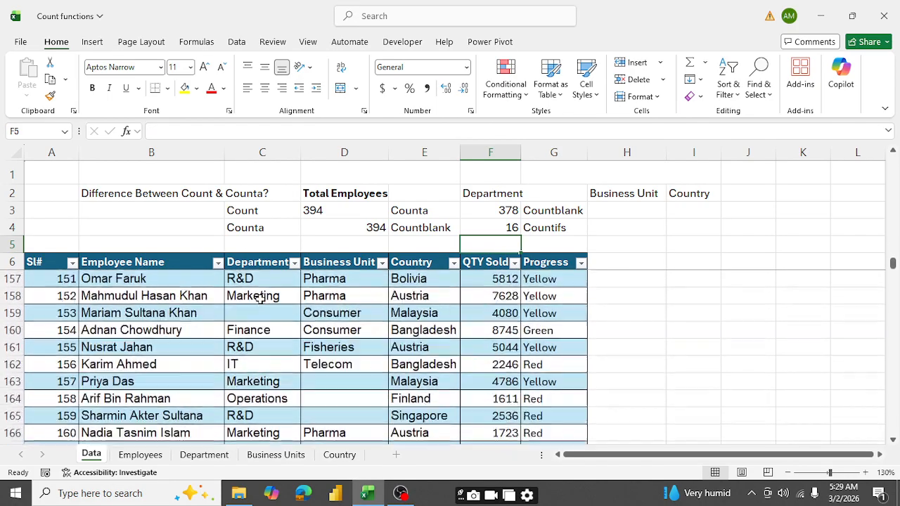
scroll(261, 302, "up", 4)
scroll(256, 315, "down", 2)
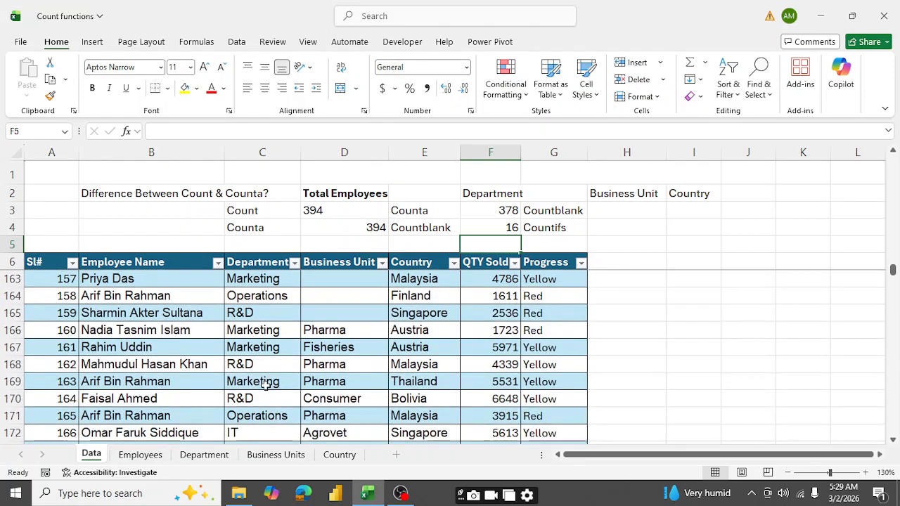
scroll(273, 416, "down", 8)
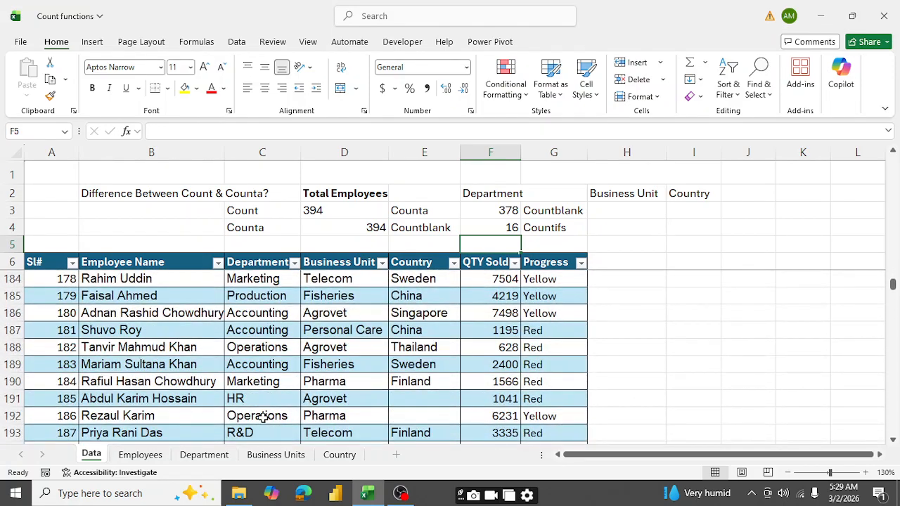
scroll(262, 418, "down", 3)
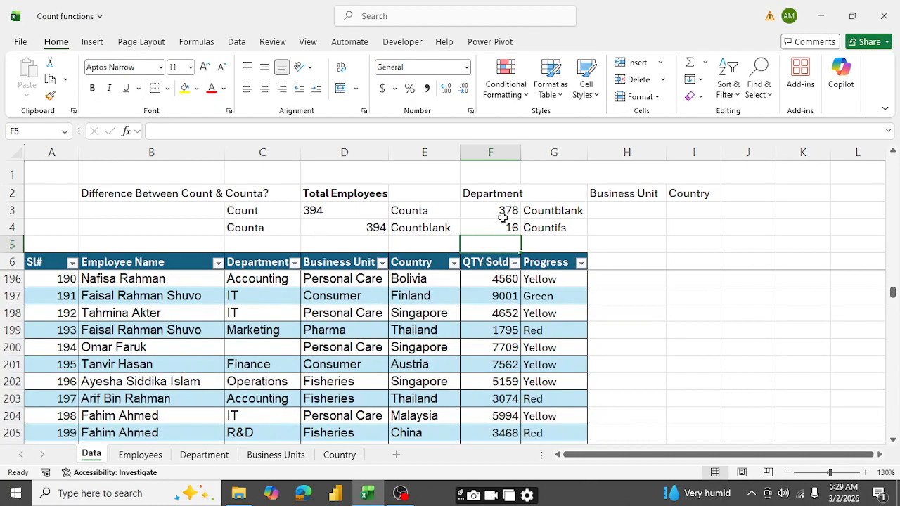
- Enter =COUNTBLANK(Table2[Business Unit]) in cell H3, under the Business Unit heading
left_click(626, 212)
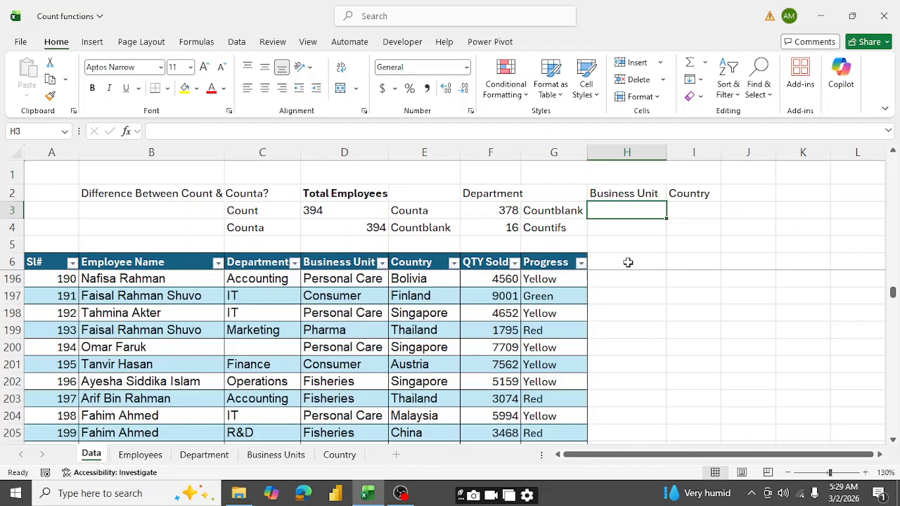
type("=")
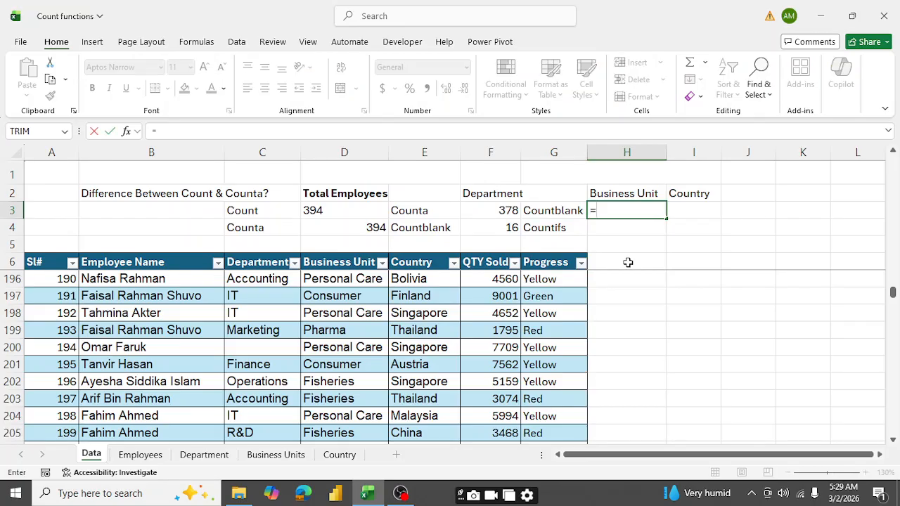
type("countb")
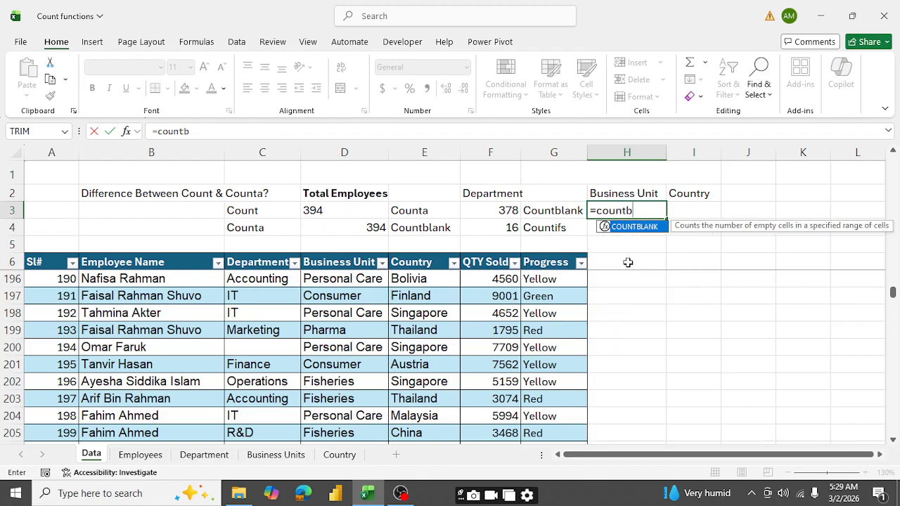
key("Tab")
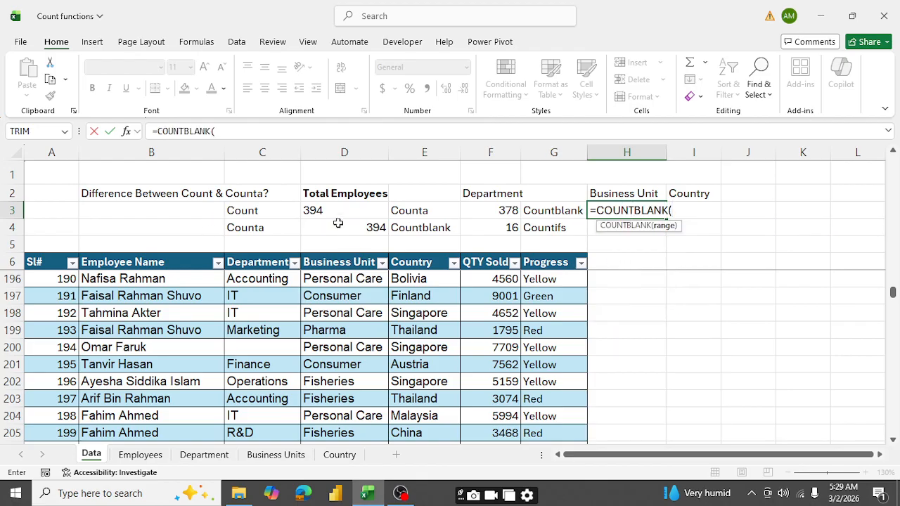
left_click(344, 252)
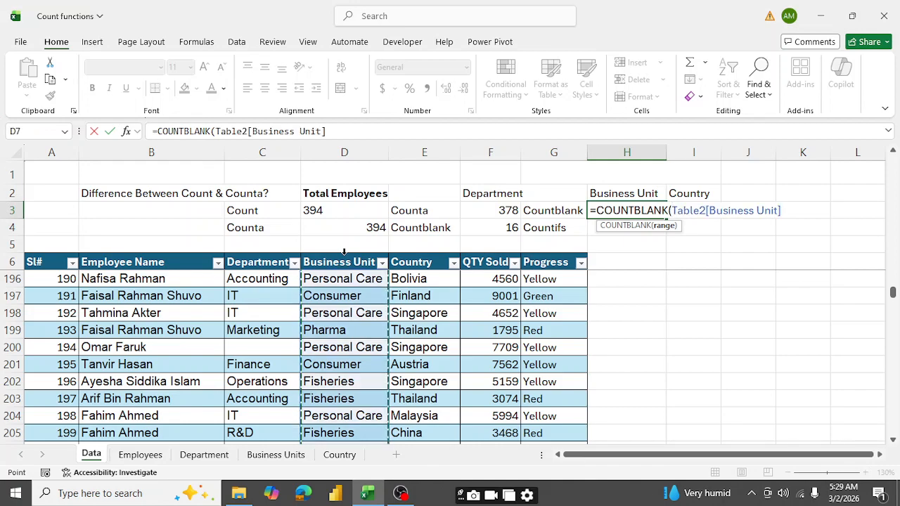
type(")")
key("Return")
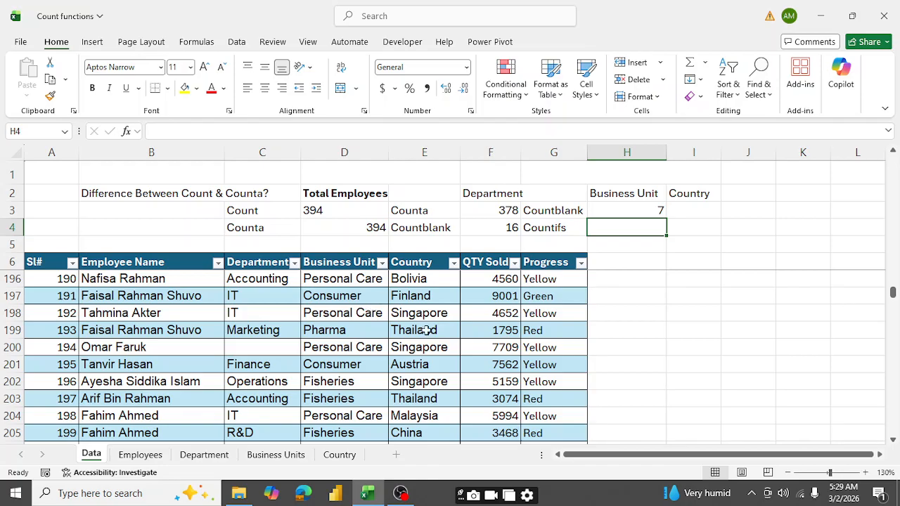
- Enter =COUNTBLANK(Table2[Country]) in cell I3 to count the empty cells of the Country column
left_click(690, 213)
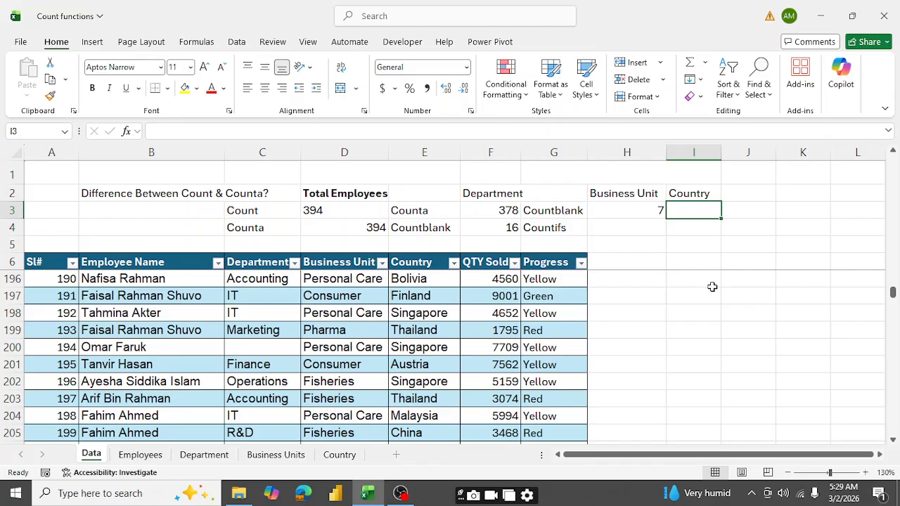
type("=")
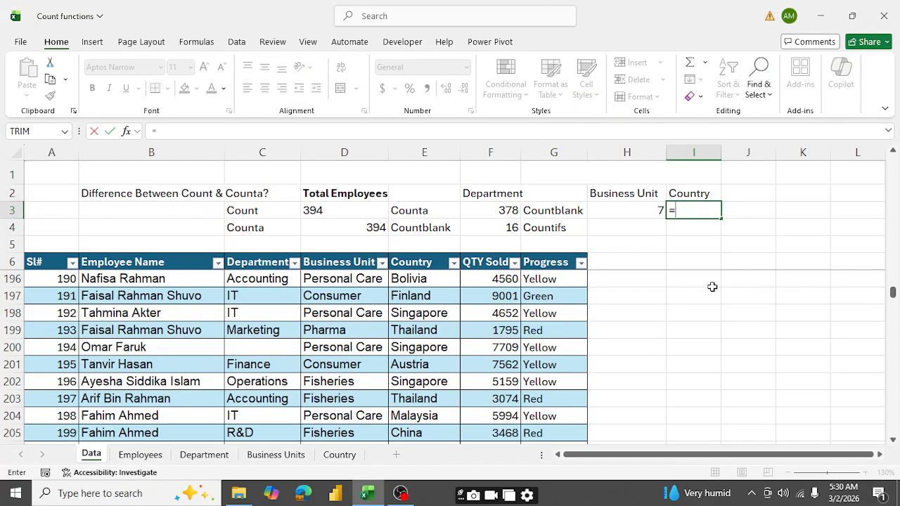
type("coun")
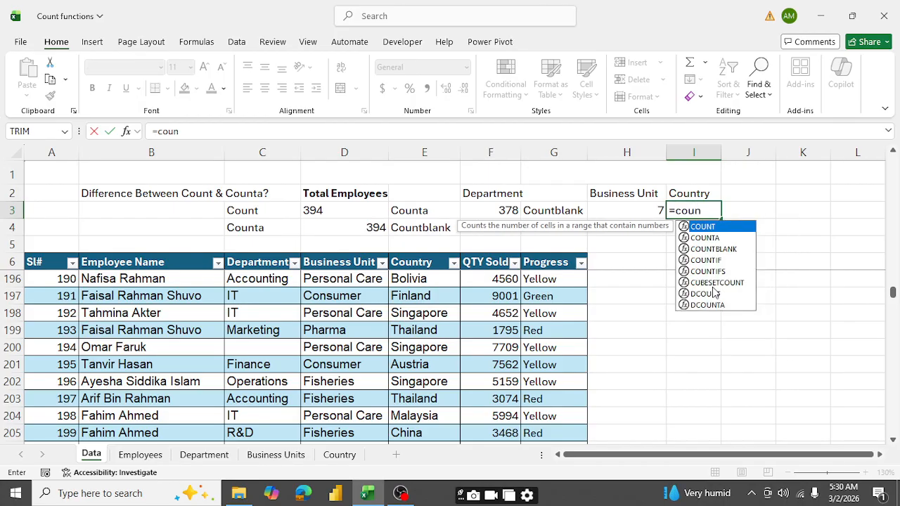
type("tb")
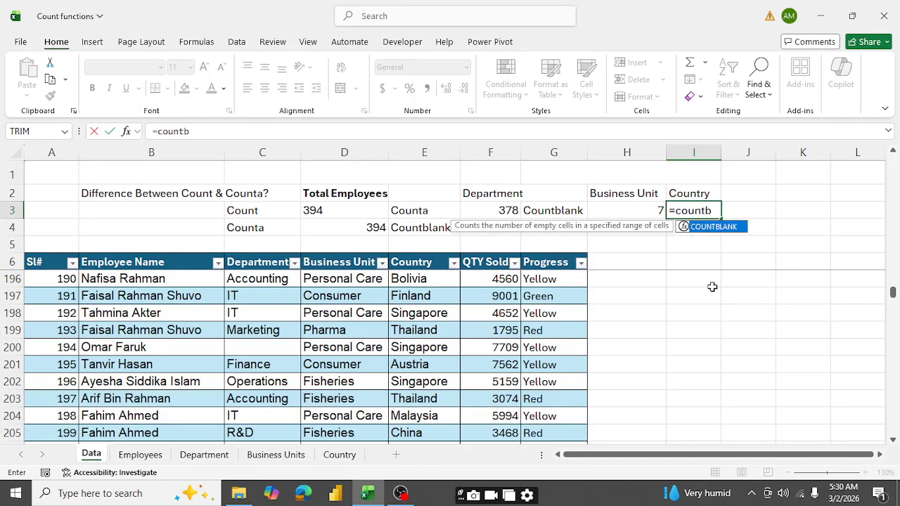
key("Tab")
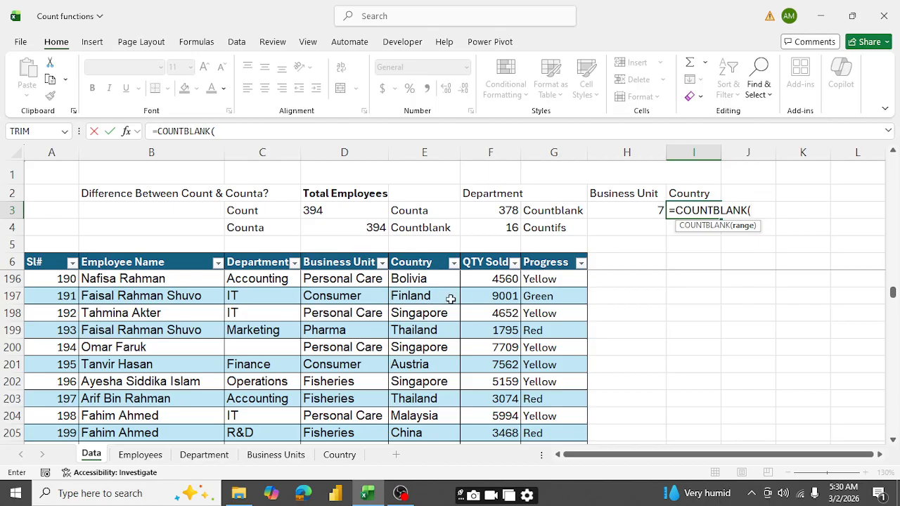
left_click(421, 251)
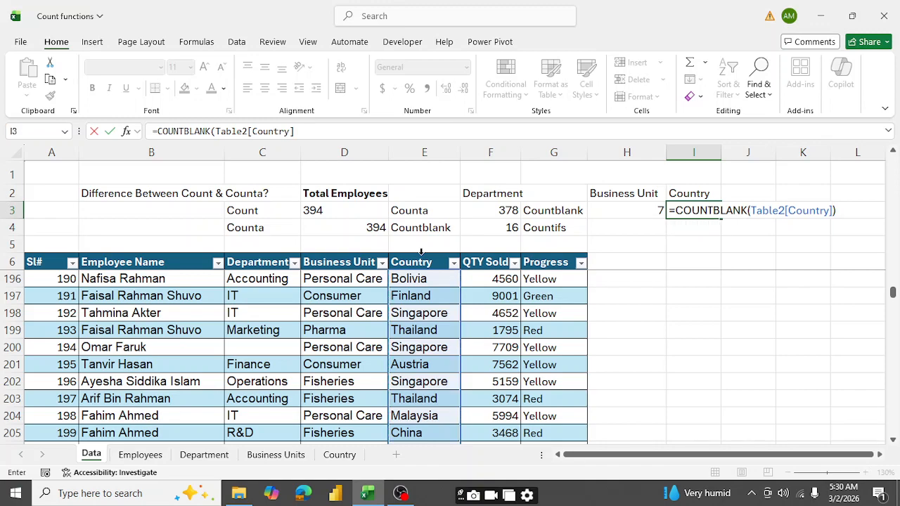
type(")")
key("Return")
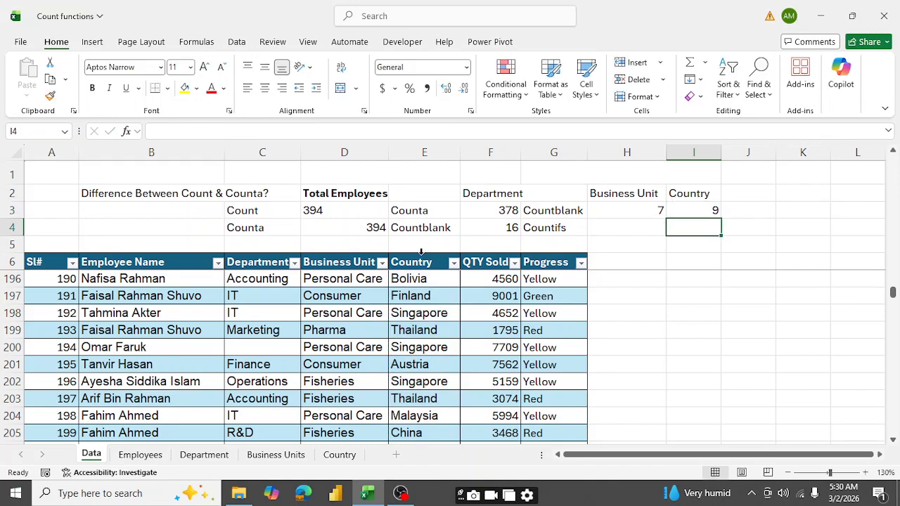
- Try the formula =COUNTIF(Table2[Business Unit],"Counsumer") in cell H4, beside the Countifs label
left_click(622, 228)
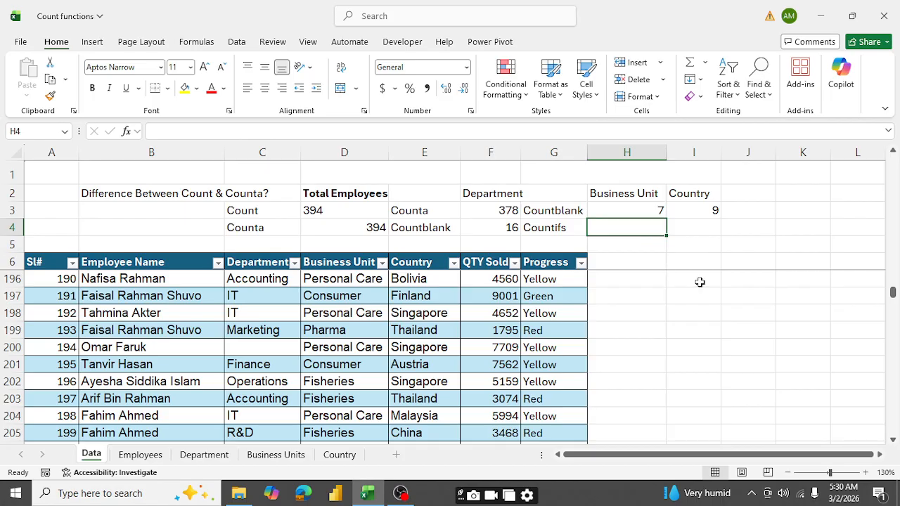
type("coun")
key("BackSpace")
key("BackSpace")
key("BackSpace")
key("BackSpace")
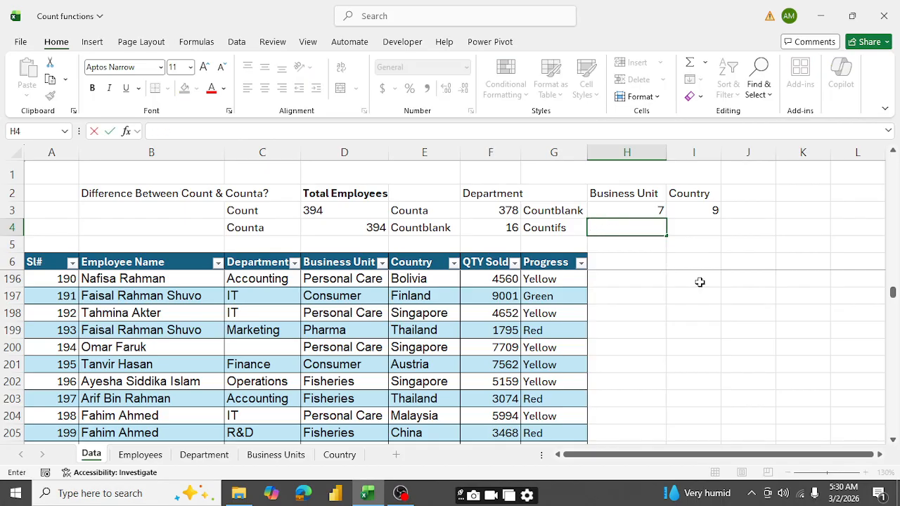
type("=co")
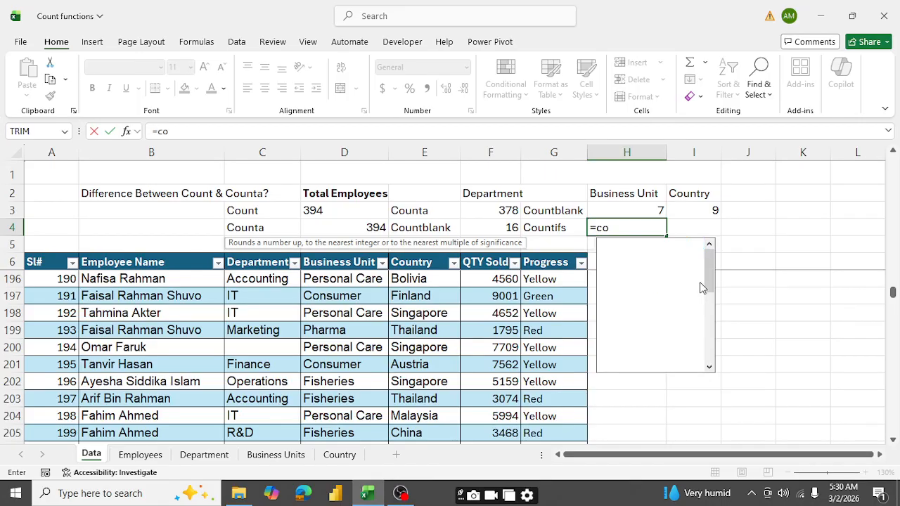
type("untif")
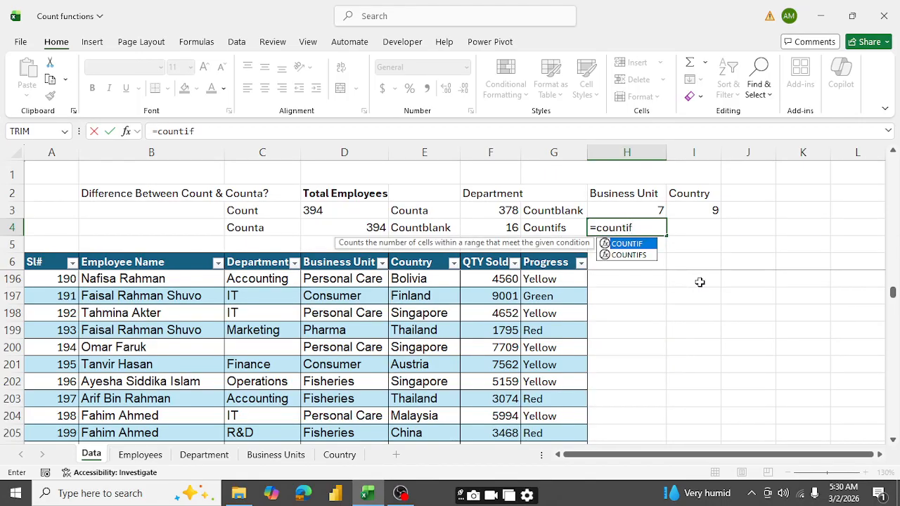
key("Tab")
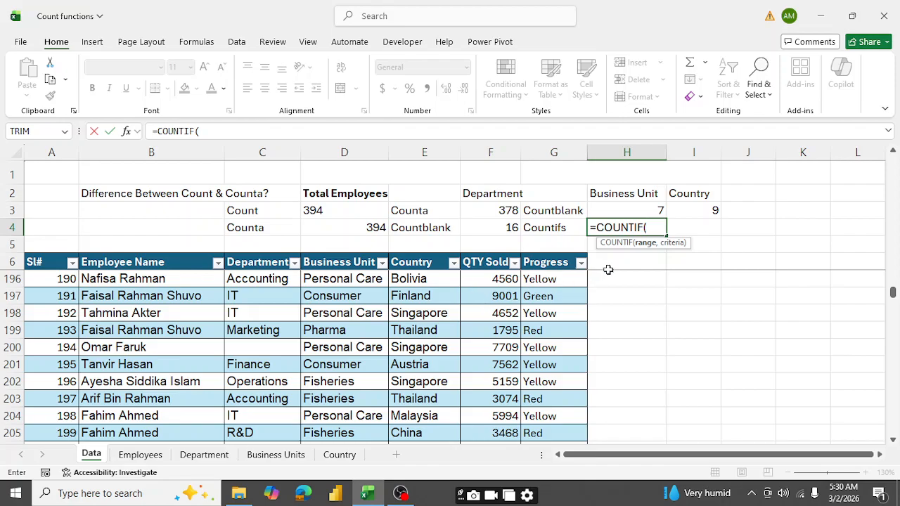
left_click(349, 251)
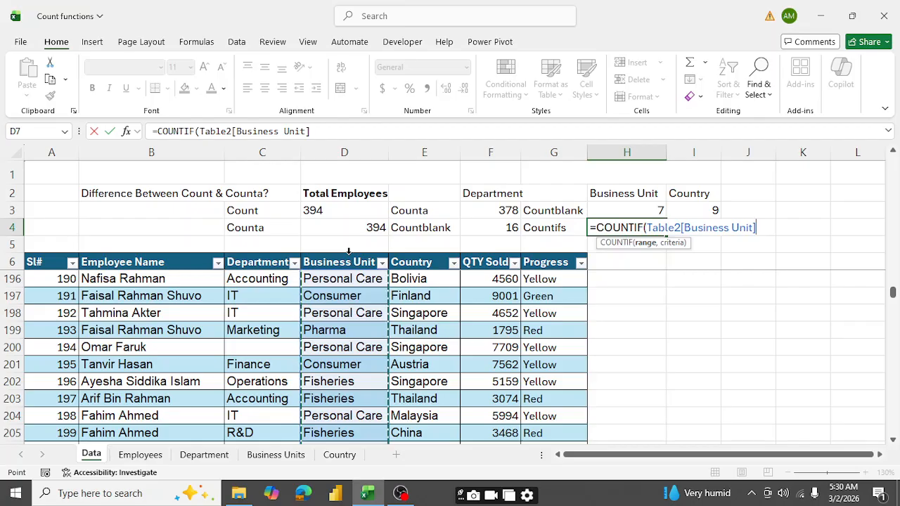
type(",")
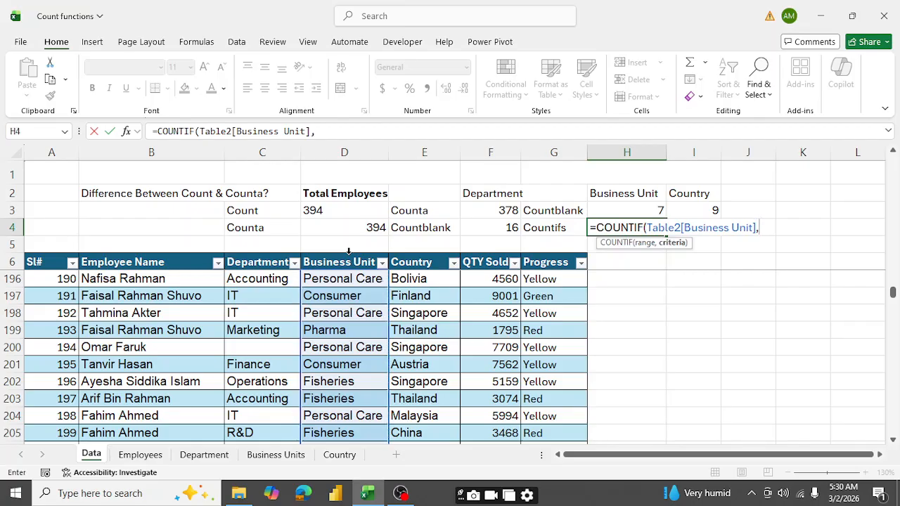
type("\"Counsumer")
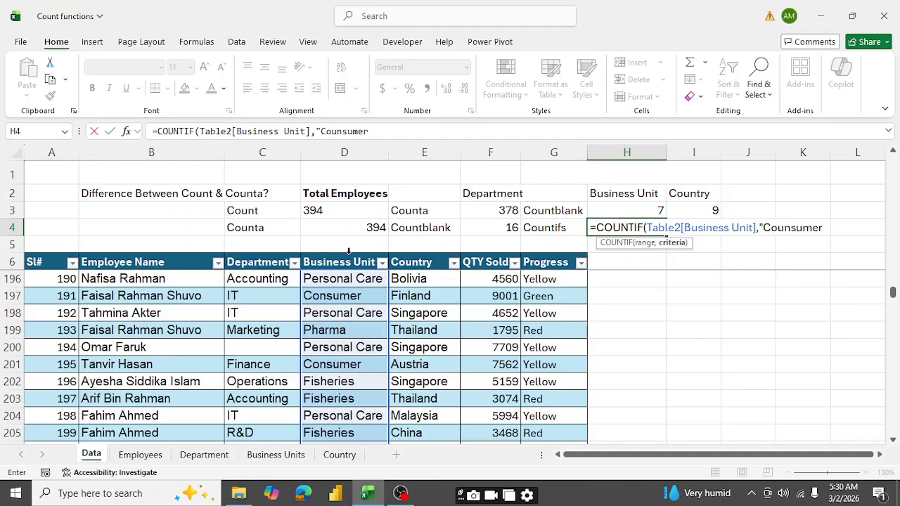
type("\")")
key("Return")
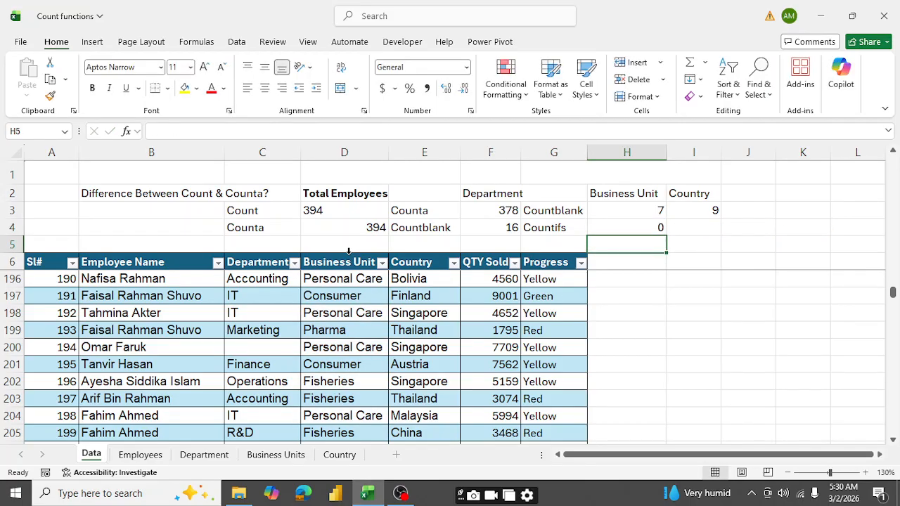
- Replace the formula in cell H4 with =COUNTIF(Table2[Business Unit],"Personal Care")
key("Up")
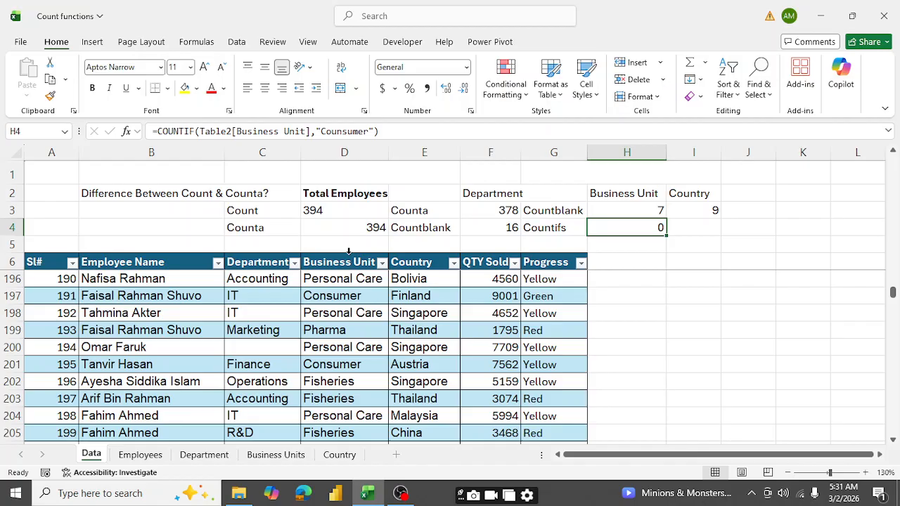
key("Delete")
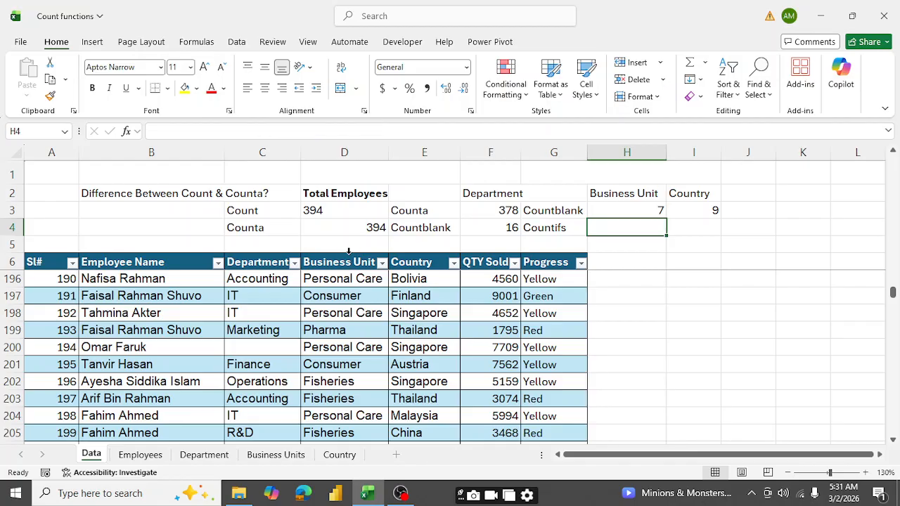
type("C")
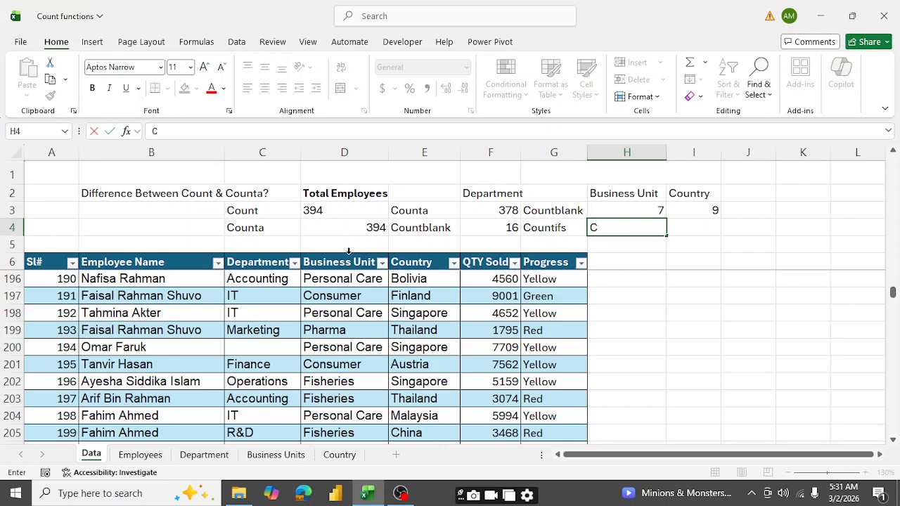
key("BackSpace")
type("=")
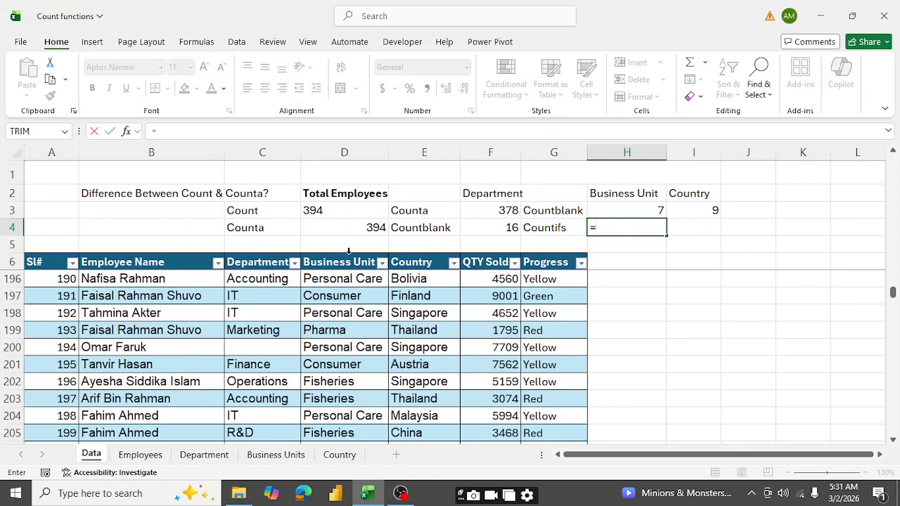
type("Count")
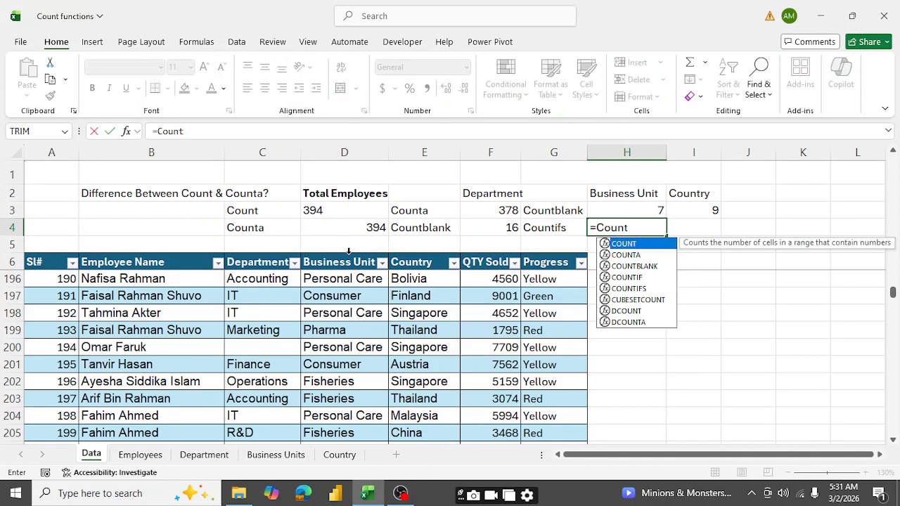
type("if")
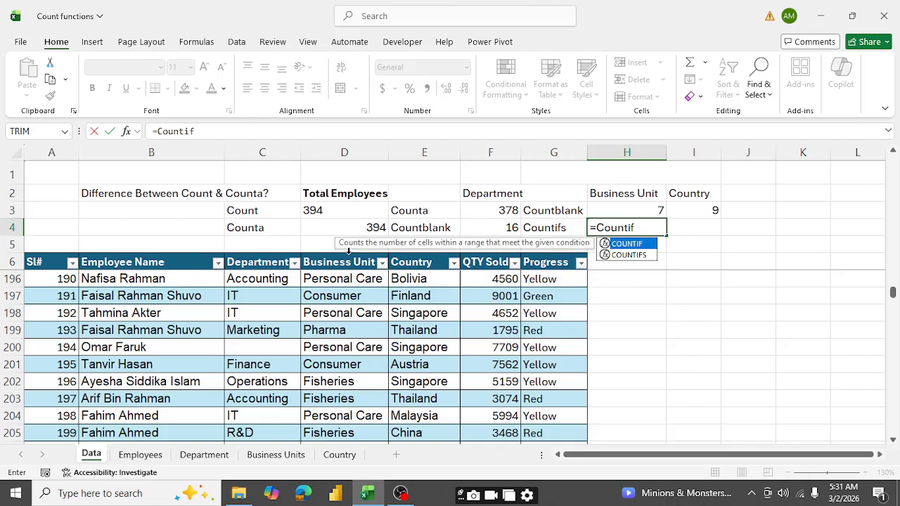
key("Tab")
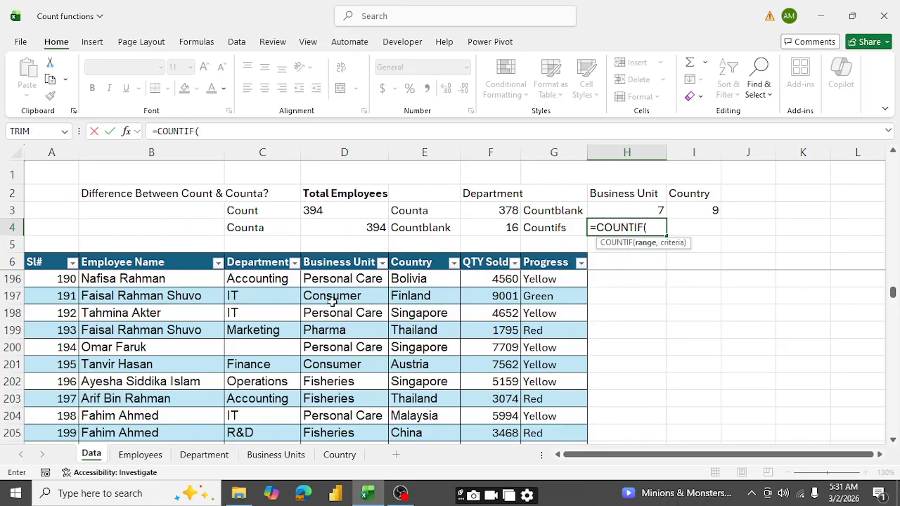
left_click(338, 253)
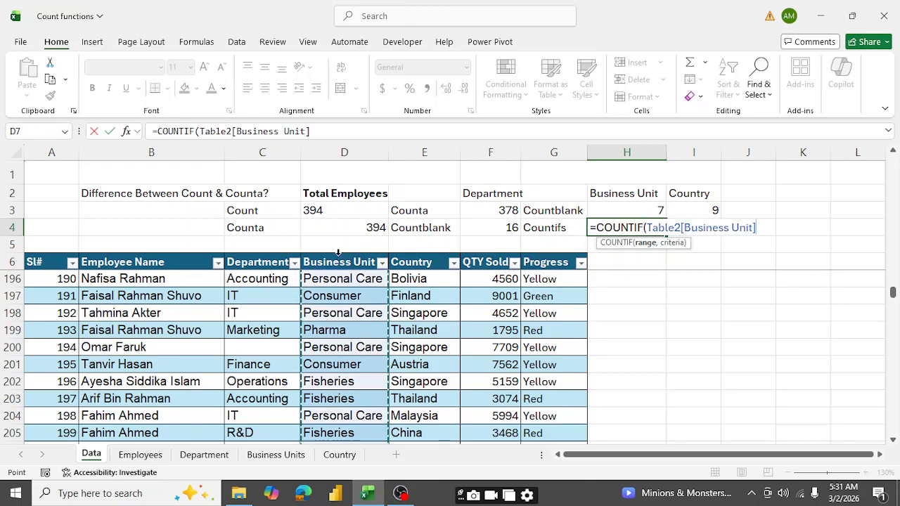
type(",")
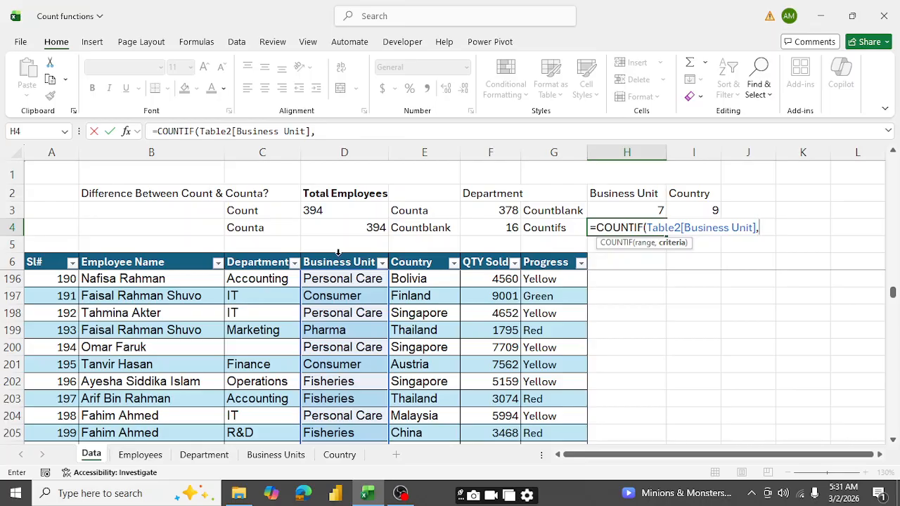
type("\"Persona")
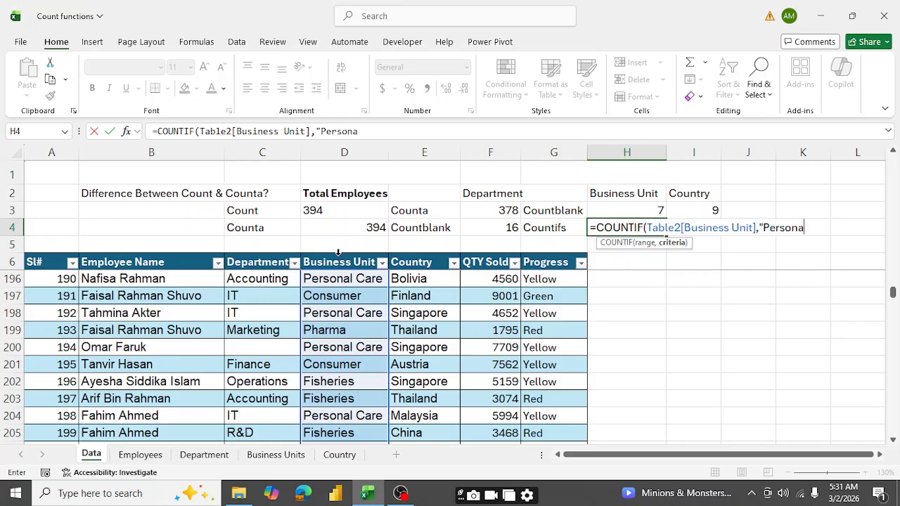
type("l Care\")")
key("Return")
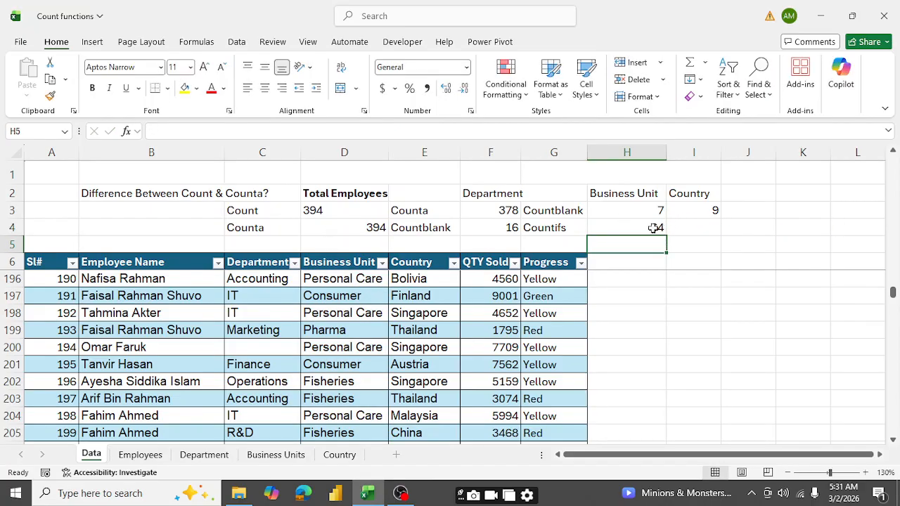
- Begin a COUNTIFS formula in cell I4 with the table's Business Unit column as first criteria range and "Pharma" as its criterion
left_click(701, 229)
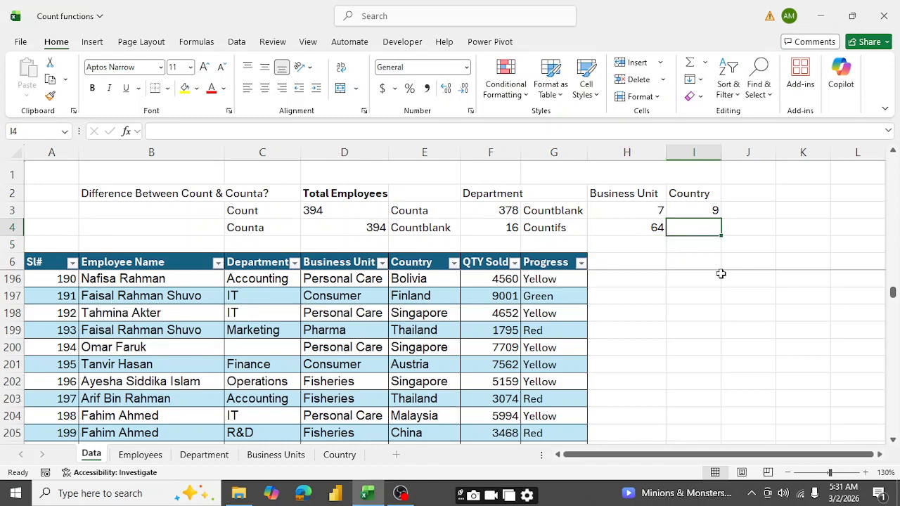
type("=")
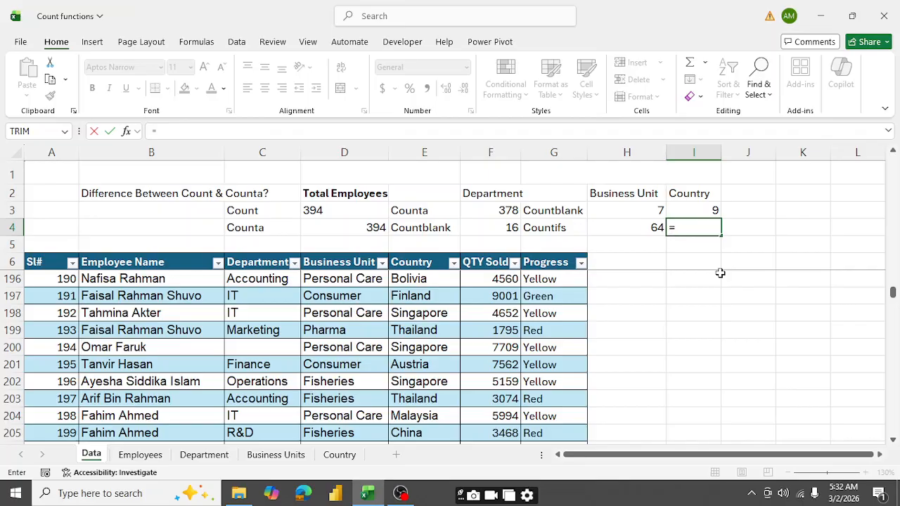
type("Count")
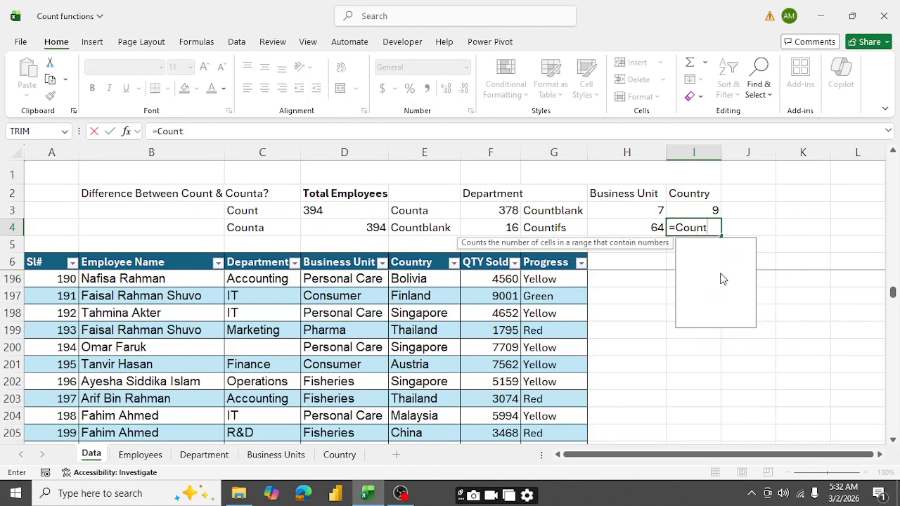
type("if")
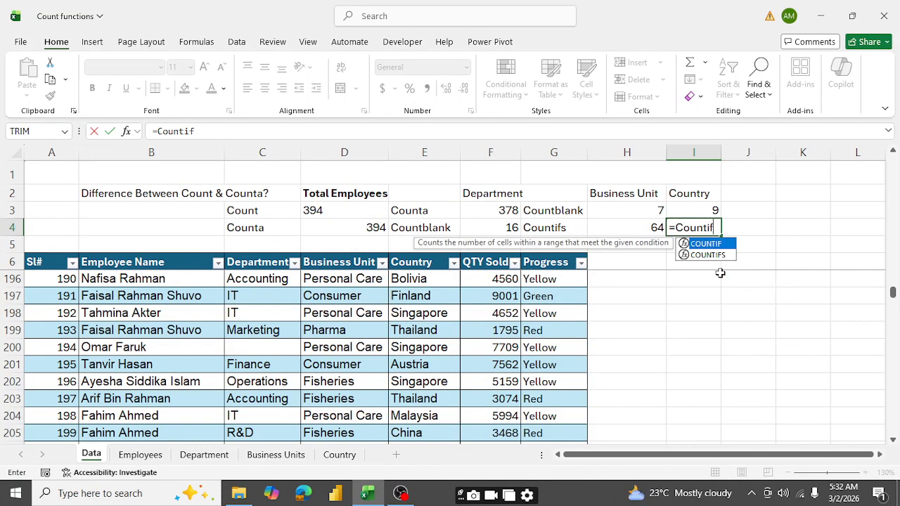
key("Down")
key("Tab")
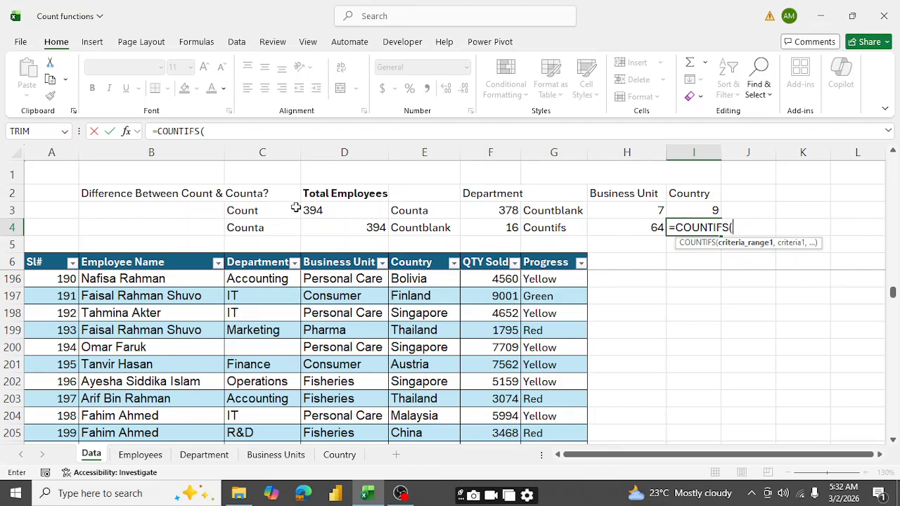
left_click(344, 252)
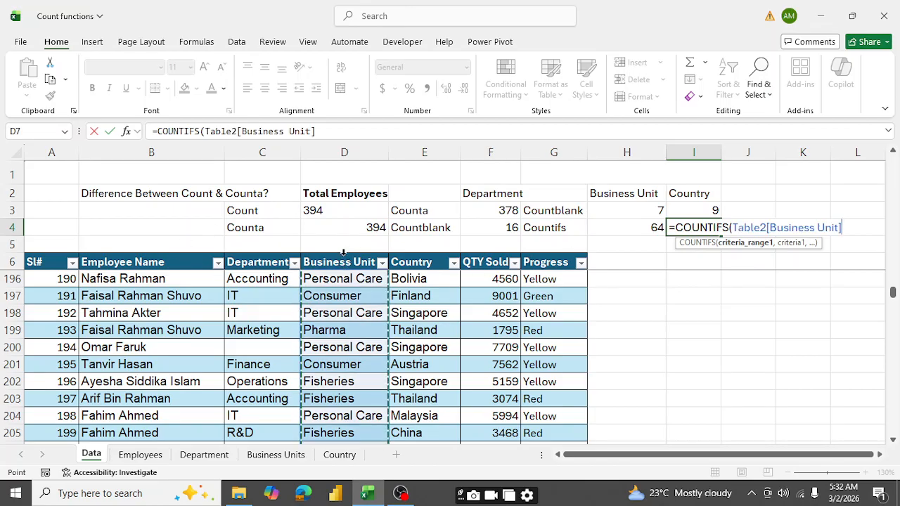
type(",")
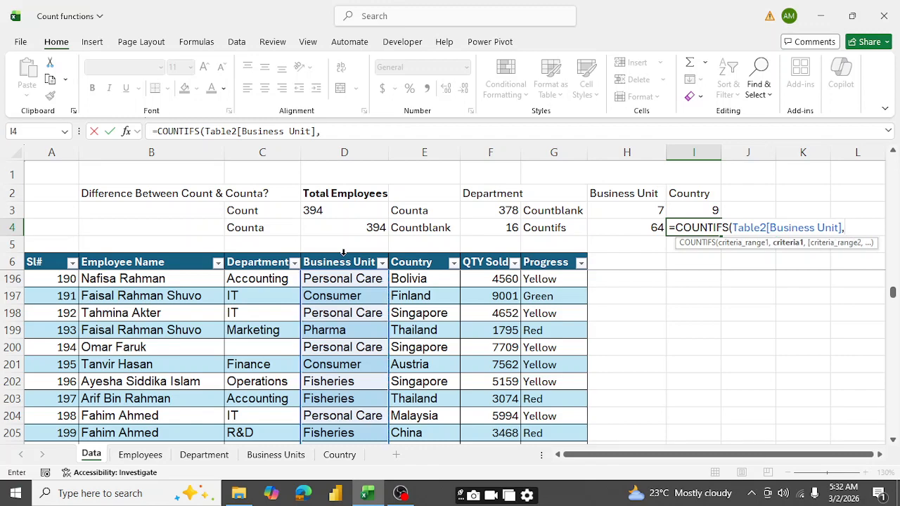
type("\"Pharma")
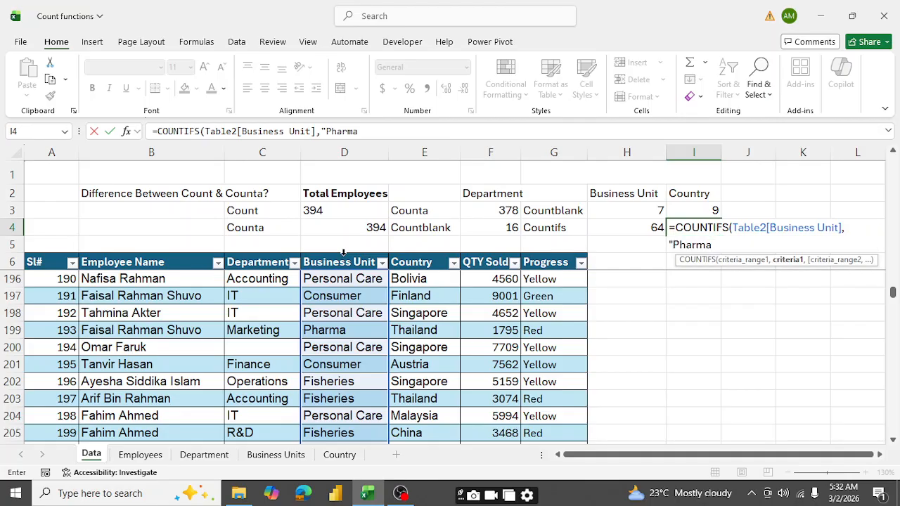
type("\",")
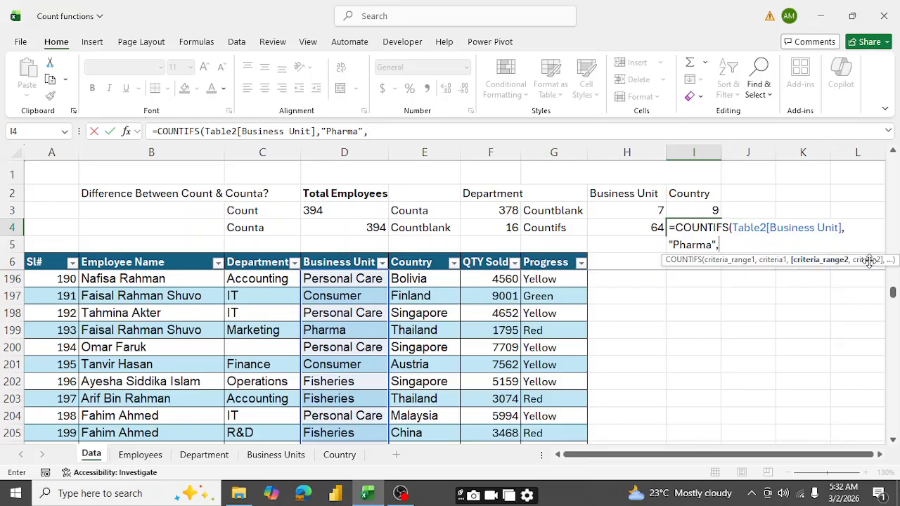
- Complete the COUNTIFS formula in I4 with the Country column as second criteria range and "Austria" as its criterion
left_click(422, 251)
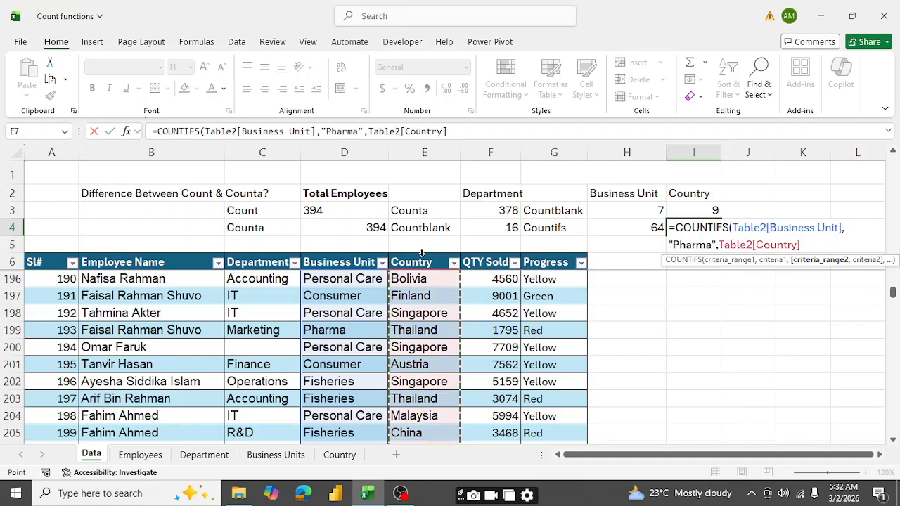
type(",")
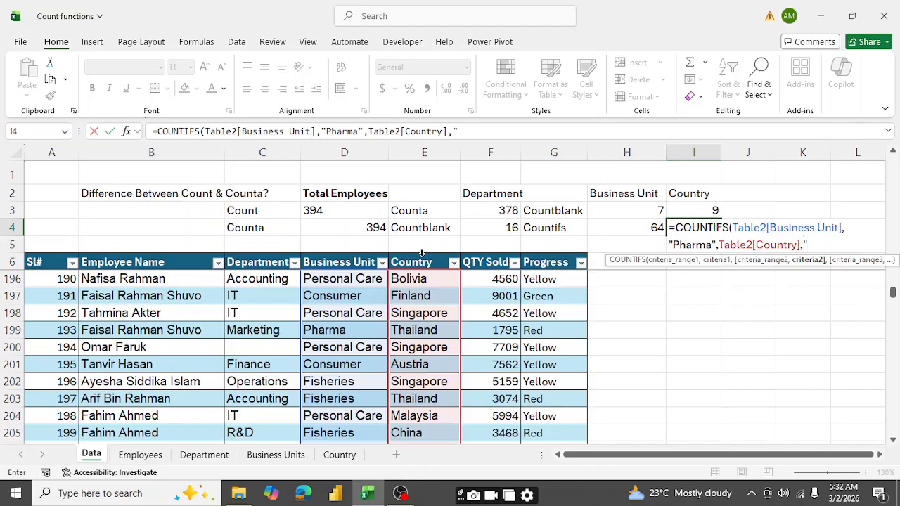
type("Austrial")
key("BackSpace")
type("\")")
key("Return")
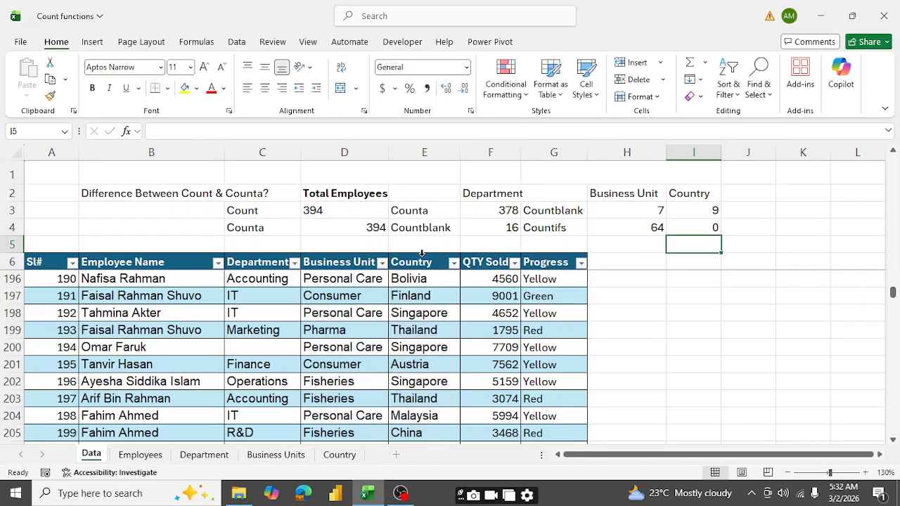
left_click(715, 229)
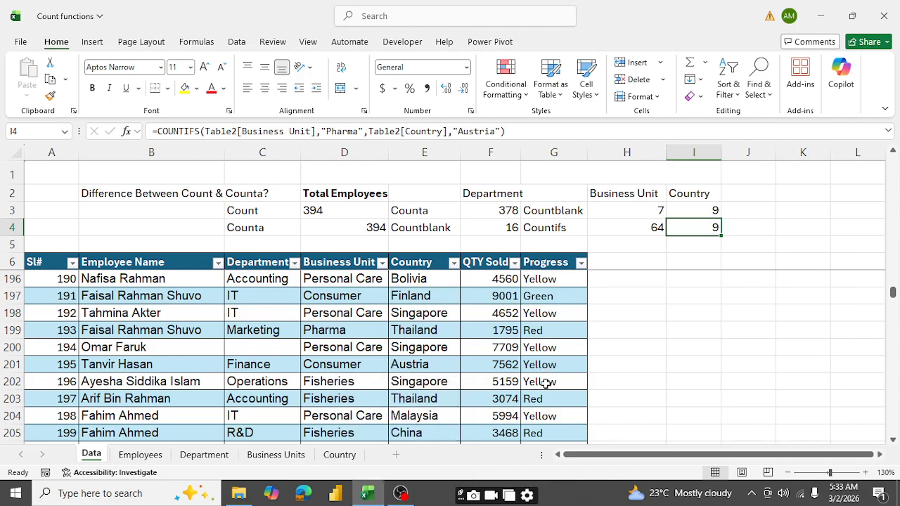
left_click(402, 495)
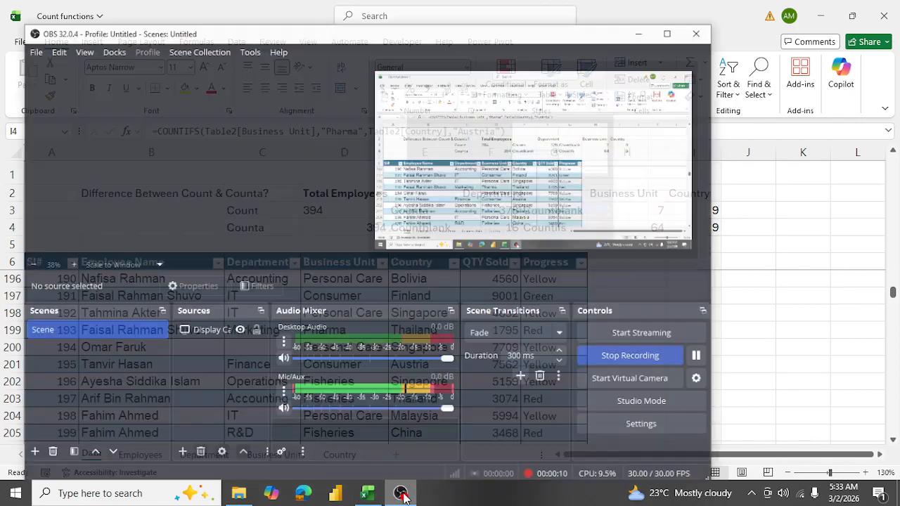